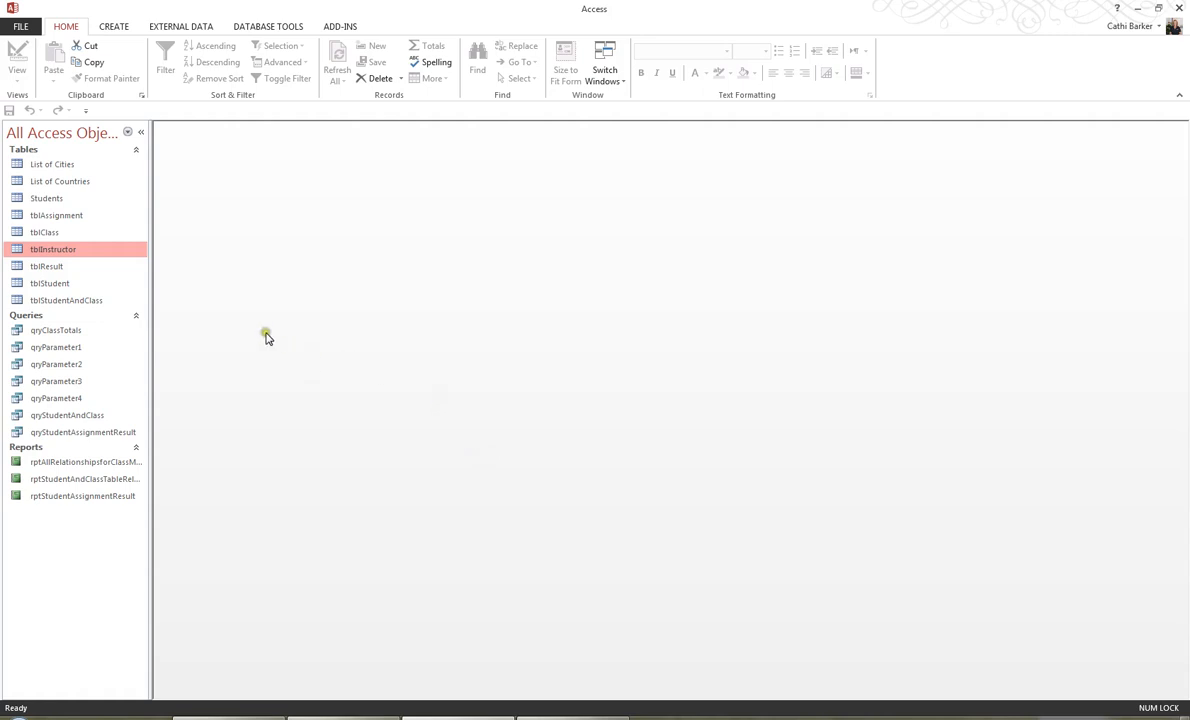
# Create a form based on the tblInstructor table and maximize its window.
pyautogui.rightClick(105, 251)
pyautogui.click(107, 252)
pyautogui.click(115, 27)
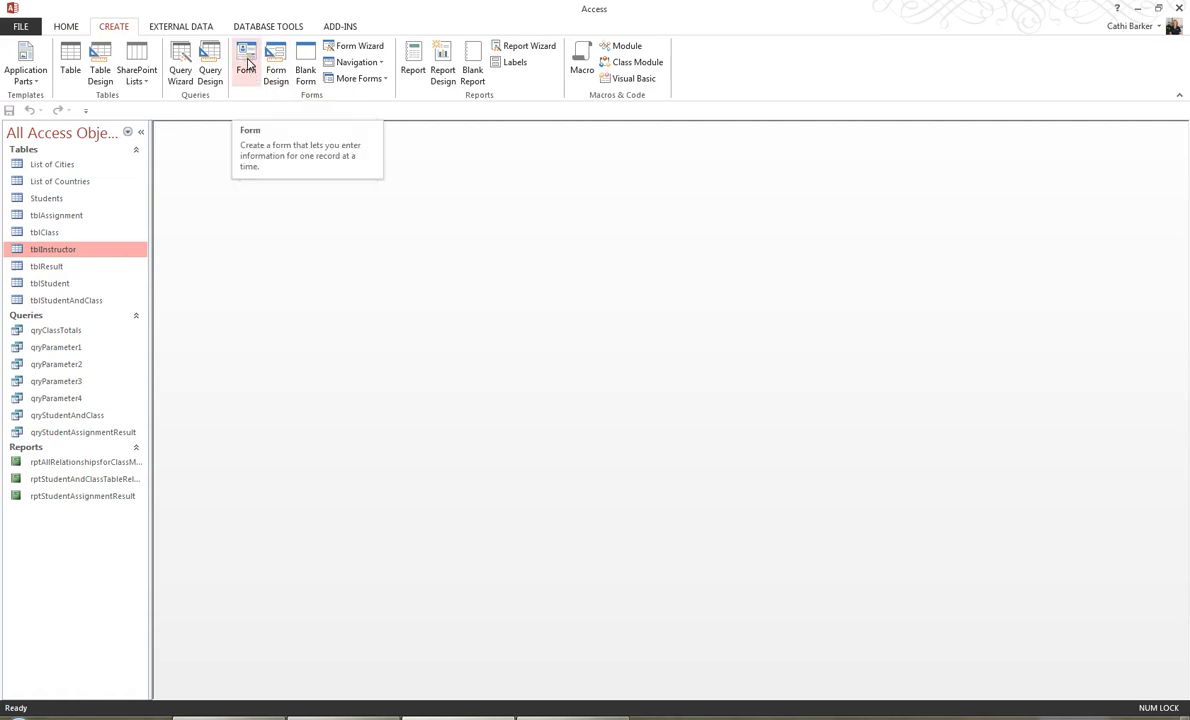
pyautogui.click(246, 64)
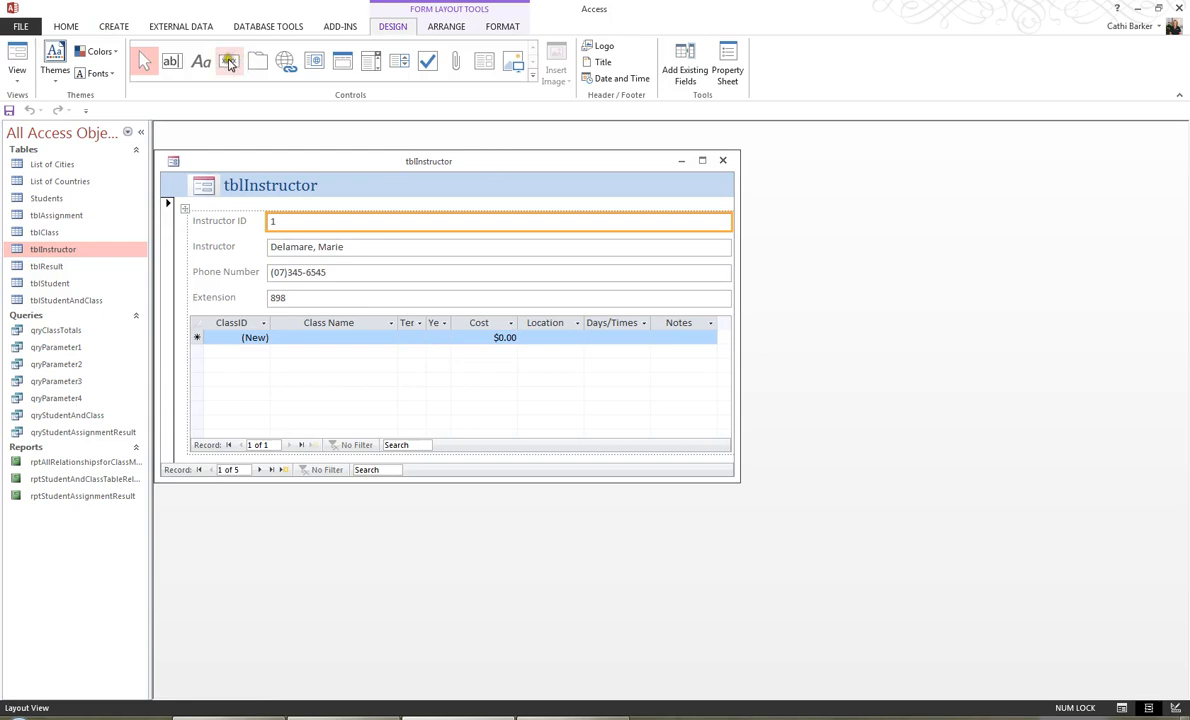
pyautogui.click(702, 160)
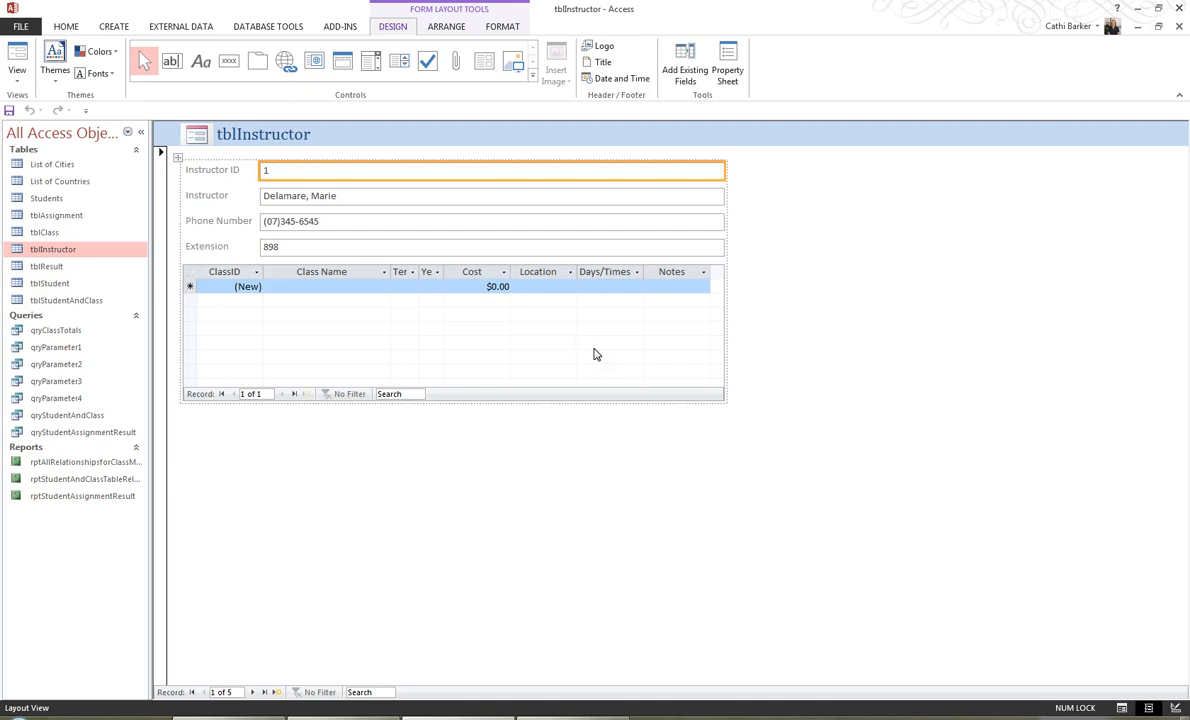
# Inspect the new instructor form in Form View and Design View, and return it to Layout View.
pyautogui.click(18, 78)
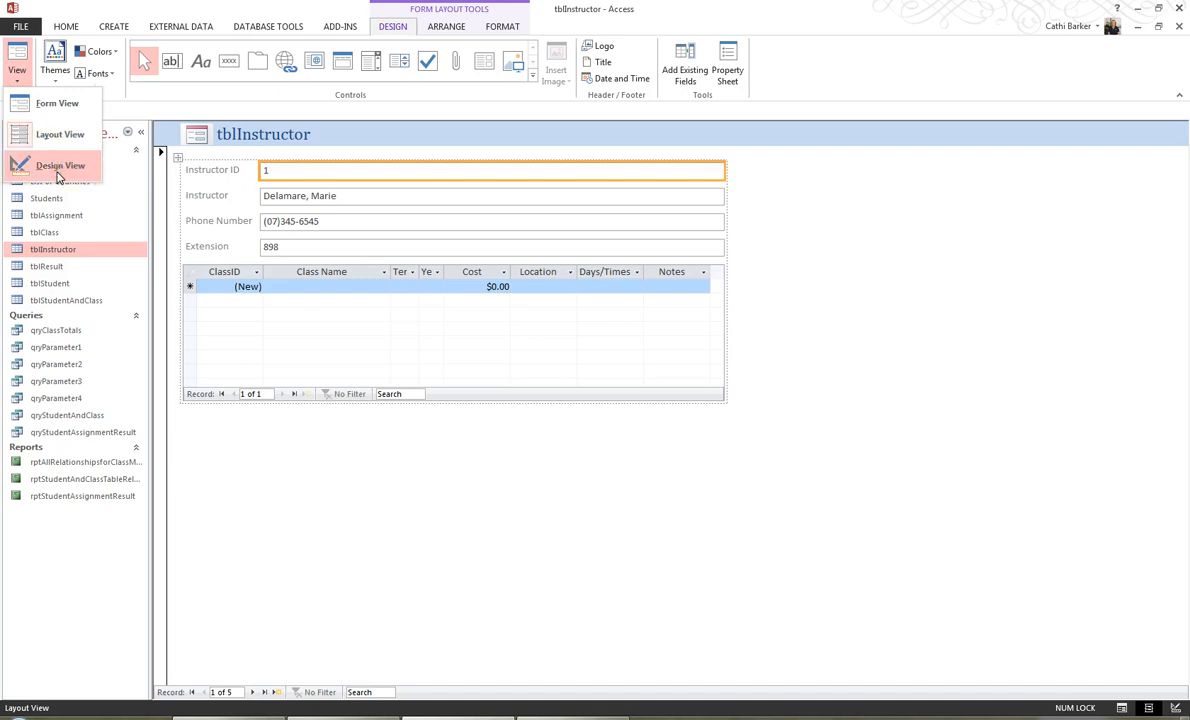
pyautogui.click(60, 108)
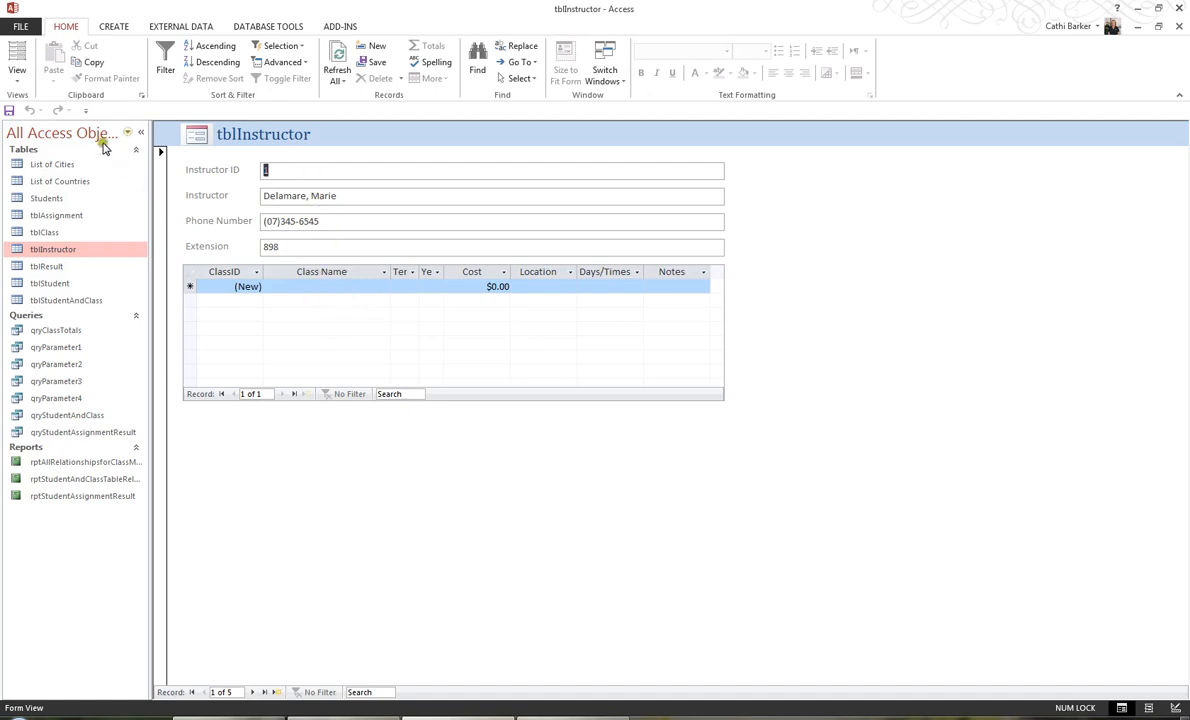
pyautogui.click(17, 78)
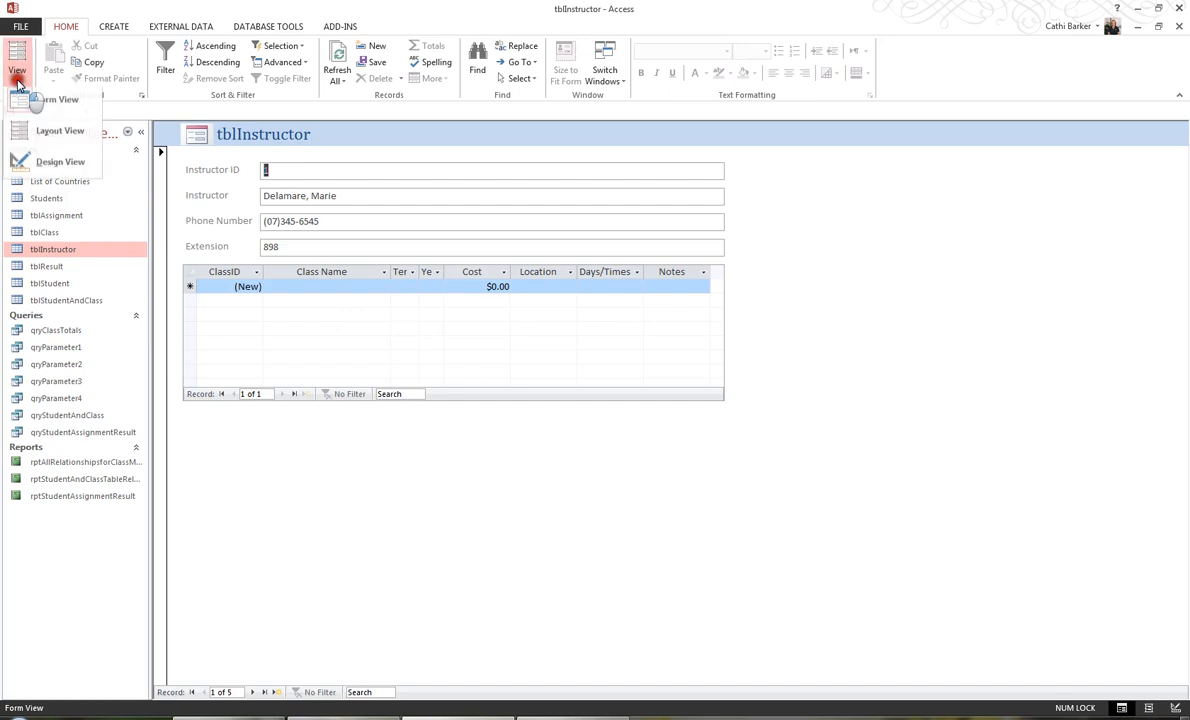
pyautogui.click(47, 165)
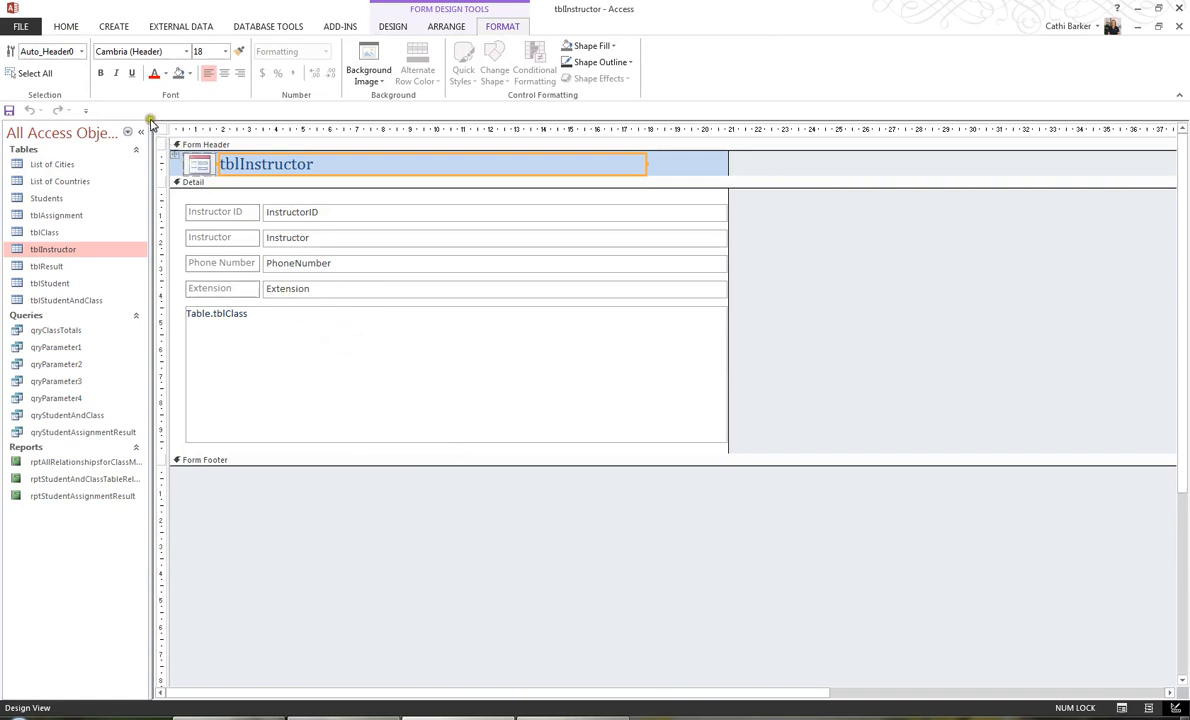
pyautogui.click(65, 26)
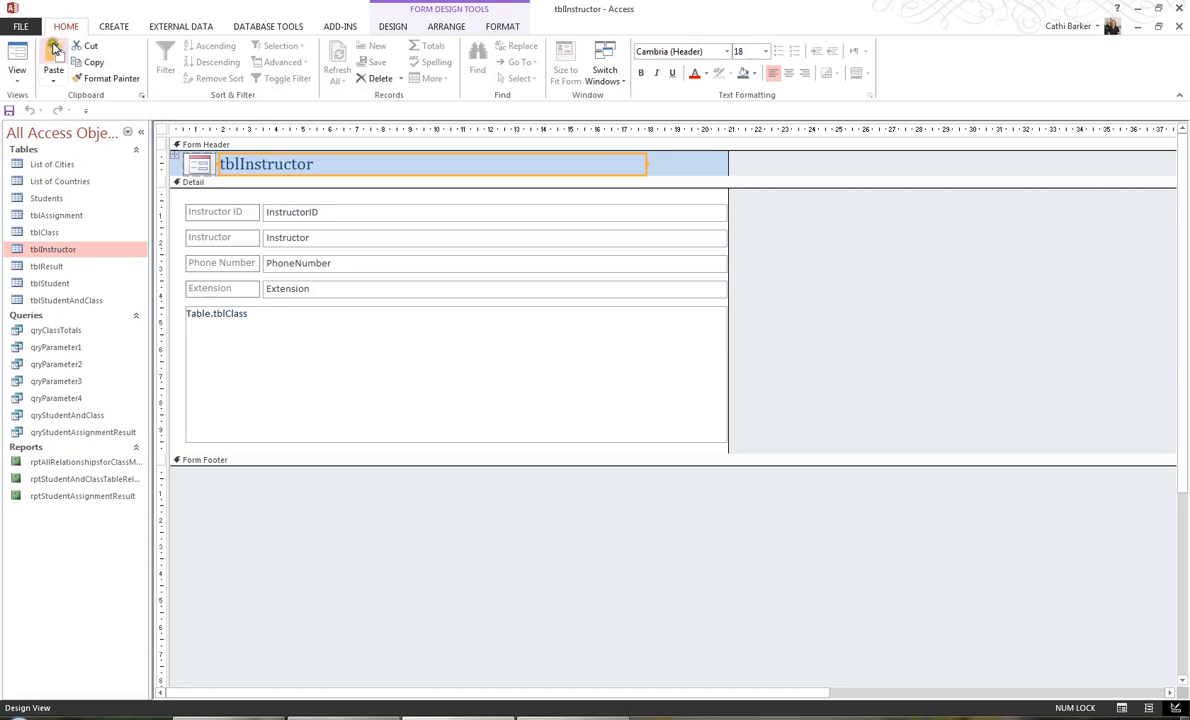
pyautogui.click(17, 80)
pyautogui.click(42, 128)
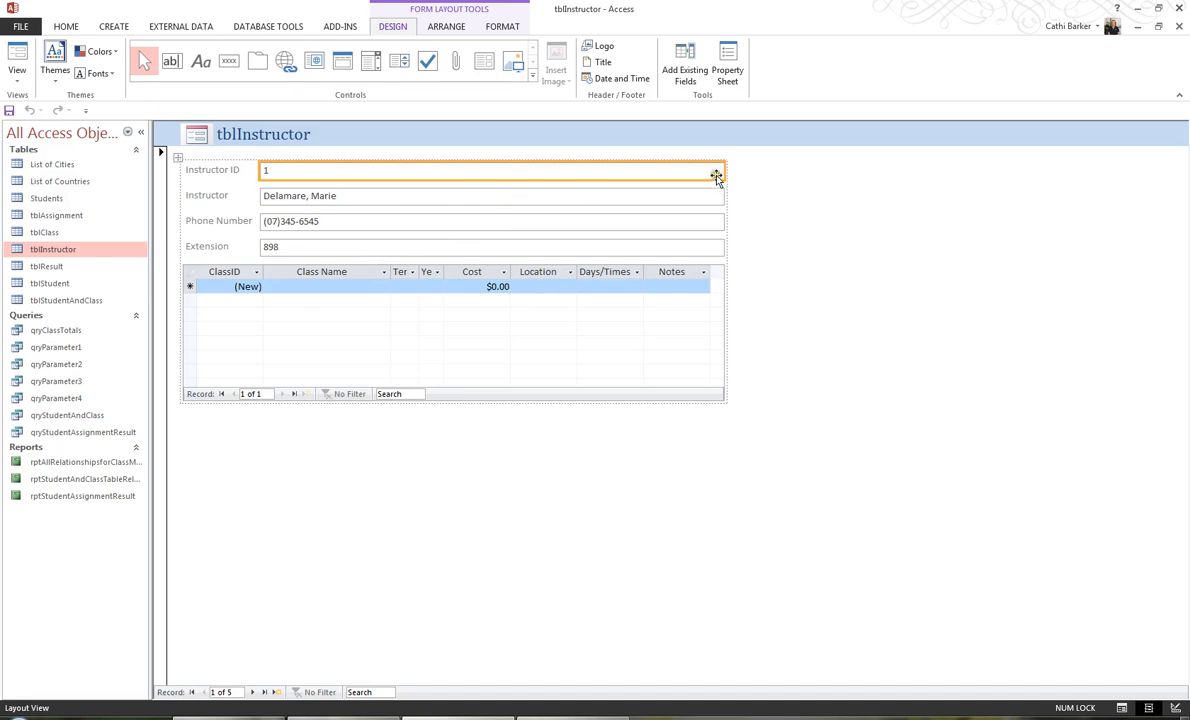
# Widen the form's stacked fields slightly and remove the layout from all of the form's controls.
pyautogui.moveTo(724, 170)
pyautogui.mouseDown()
pyautogui.moveTo(652, 171)
pyautogui.moveTo(742, 170)
pyautogui.mouseUp()
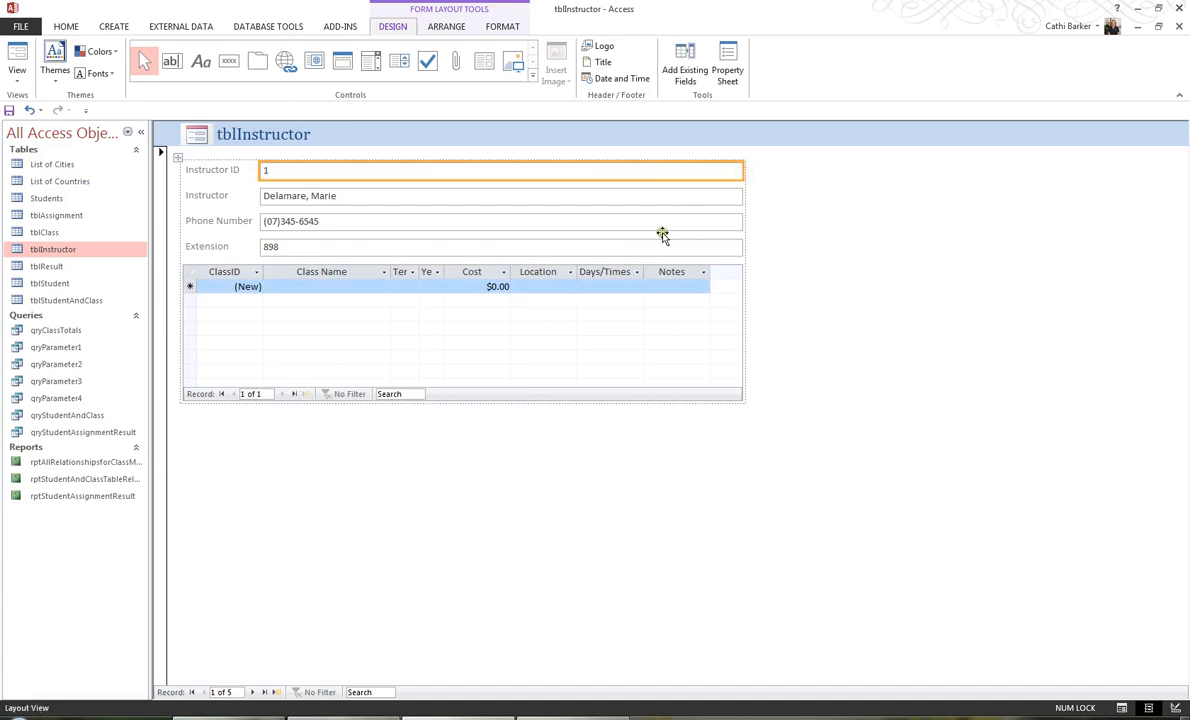
pyautogui.click(508, 273)
pyautogui.hotkey('ctrl', 'a')
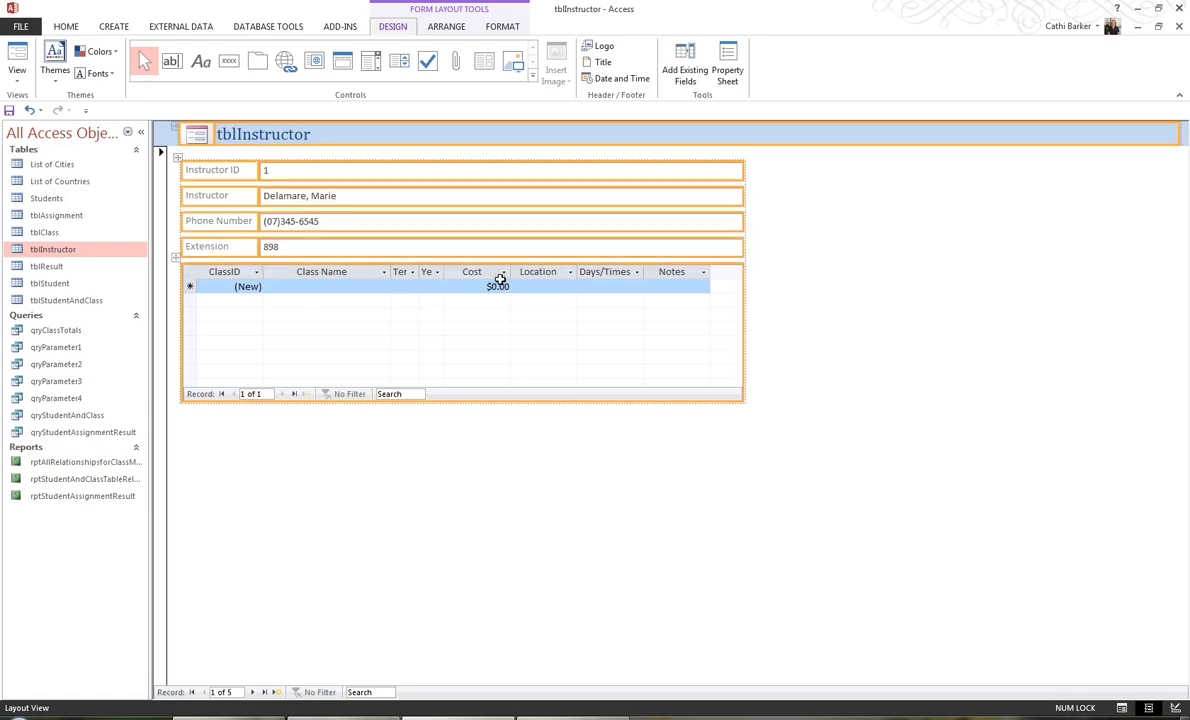
pyautogui.rightClick(281, 246)
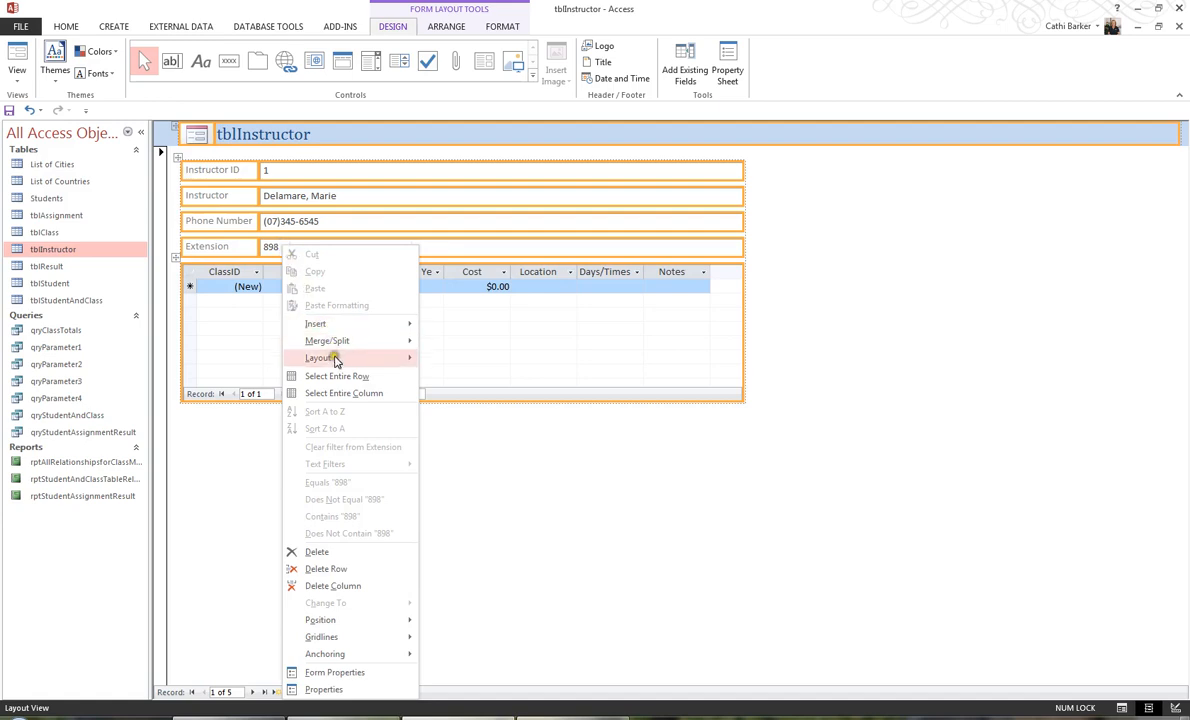
pyautogui.moveTo(372, 359)
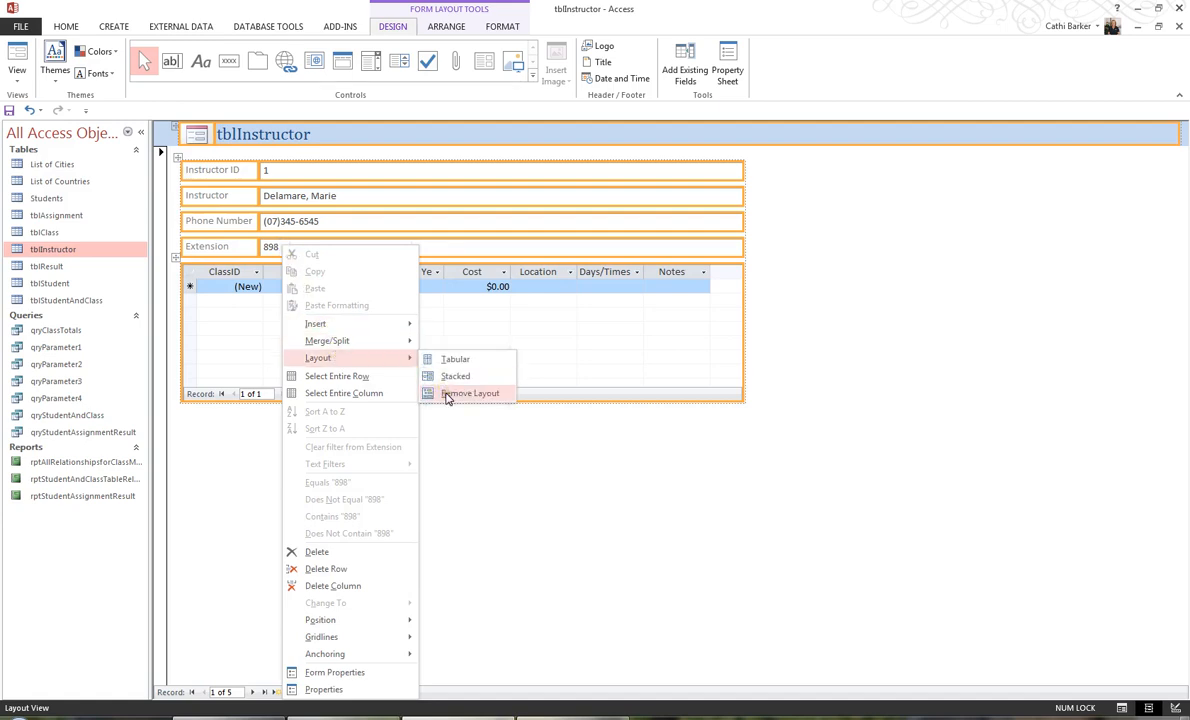
pyautogui.click(445, 394)
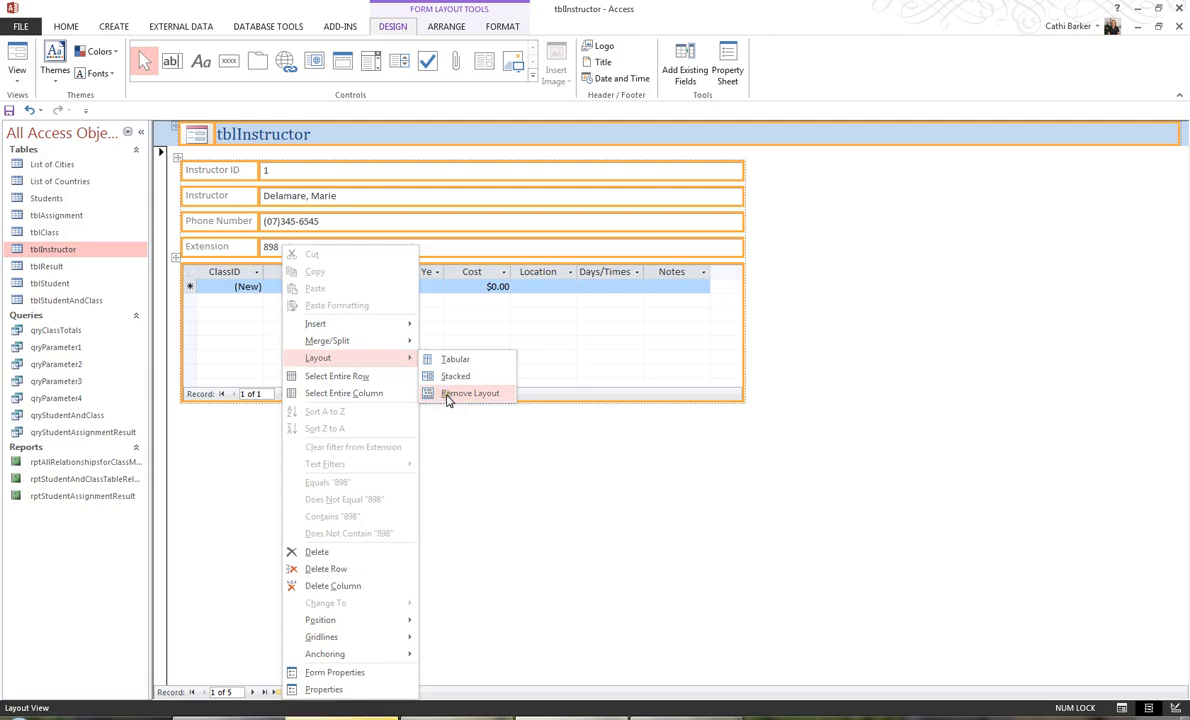
pyautogui.click(468, 393)
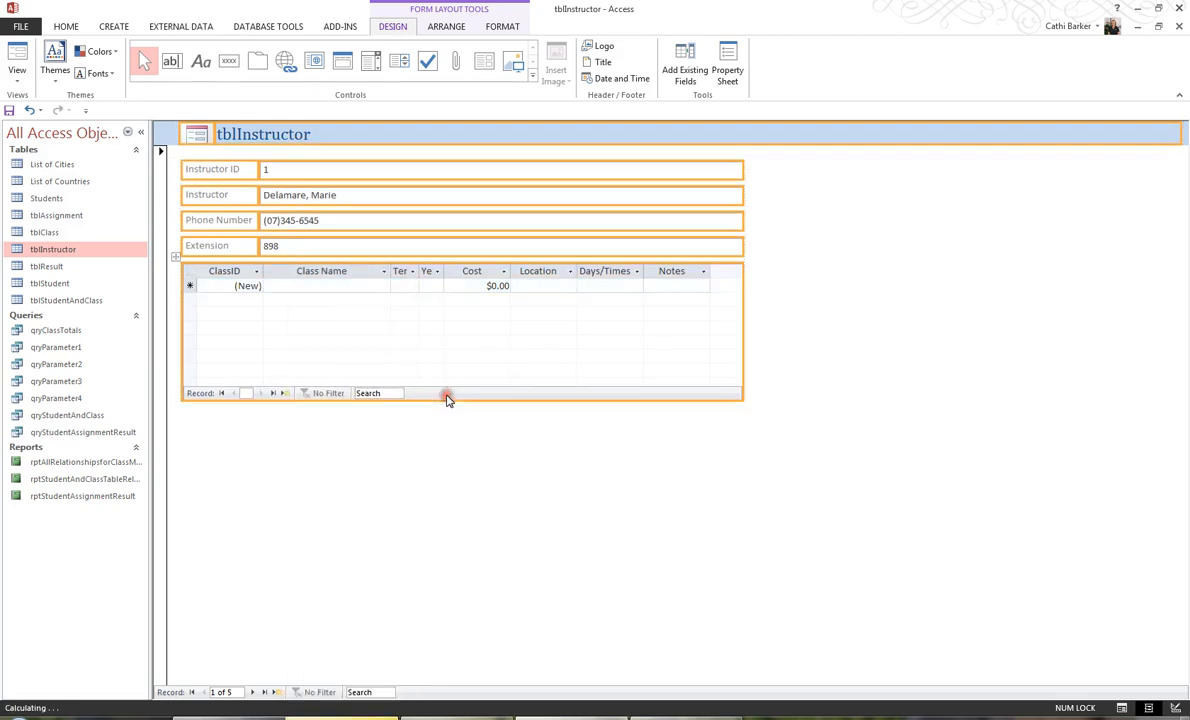
# Delete the Instructor ID field and its label from the form.
pyautogui.click(588, 173)
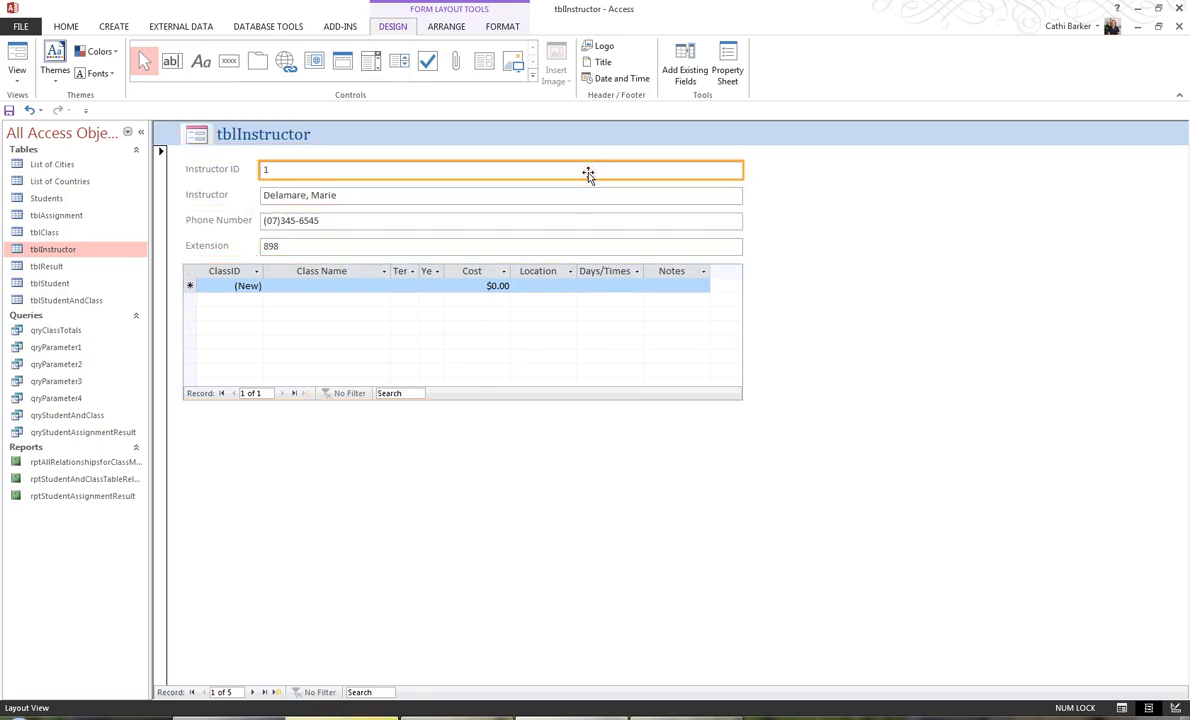
pyautogui.moveTo(741, 173)
pyautogui.mouseDown()
pyautogui.moveTo(633, 178)
pyautogui.moveTo(741, 168)
pyautogui.mouseUp()
pyautogui.click(281, 179)
pyautogui.press('Delete')
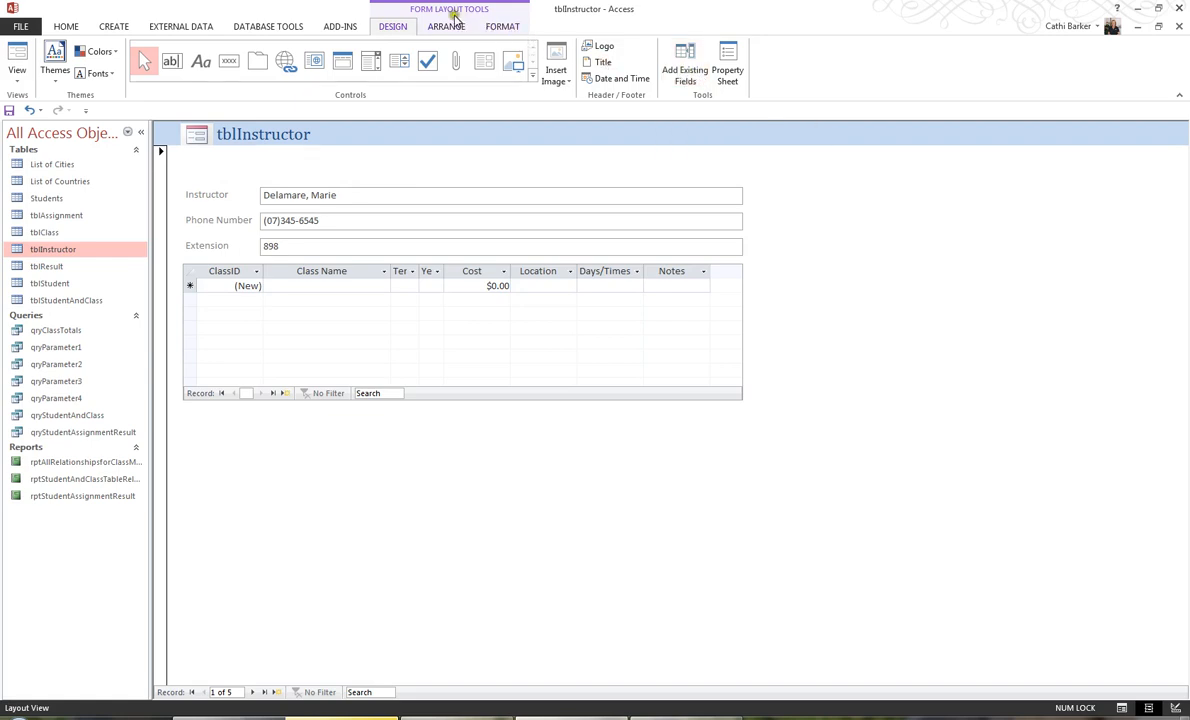
# Add the existing InstructorID field back above the Instructor field, move it slightly, and delete it again.
pyautogui.click(686, 74)
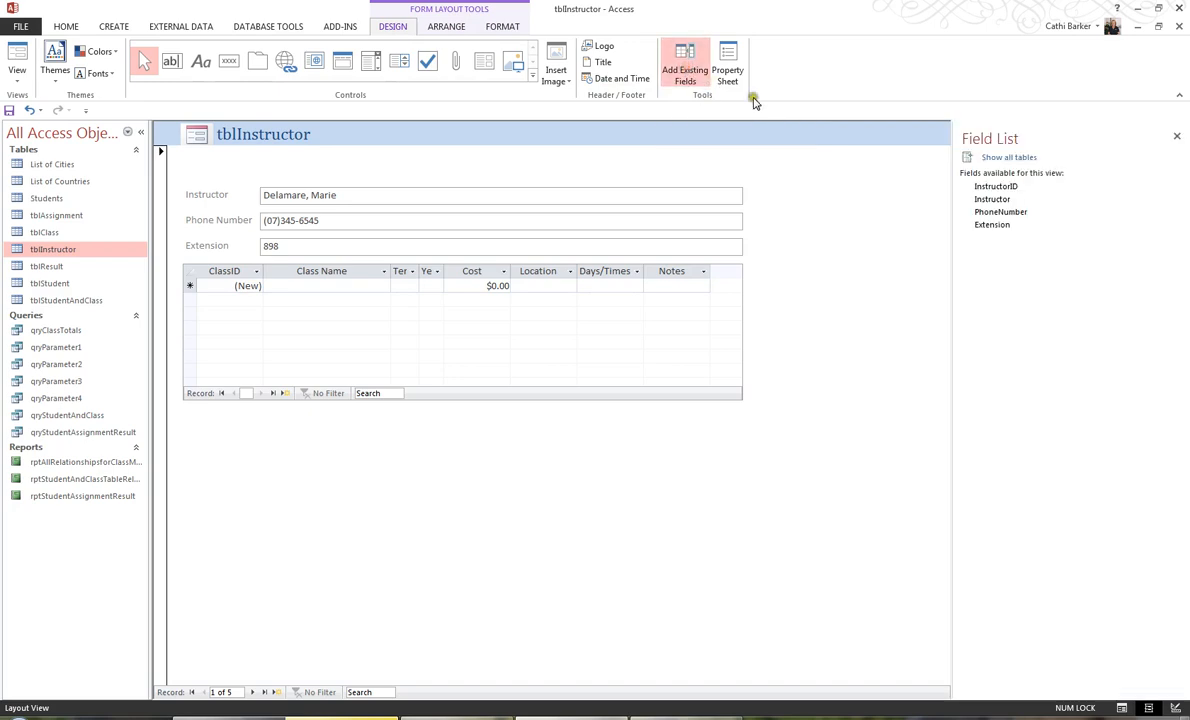
pyautogui.click(1011, 227)
pyautogui.click(1011, 187)
pyautogui.moveTo(1013, 190); pyautogui.dragTo(262, 174)
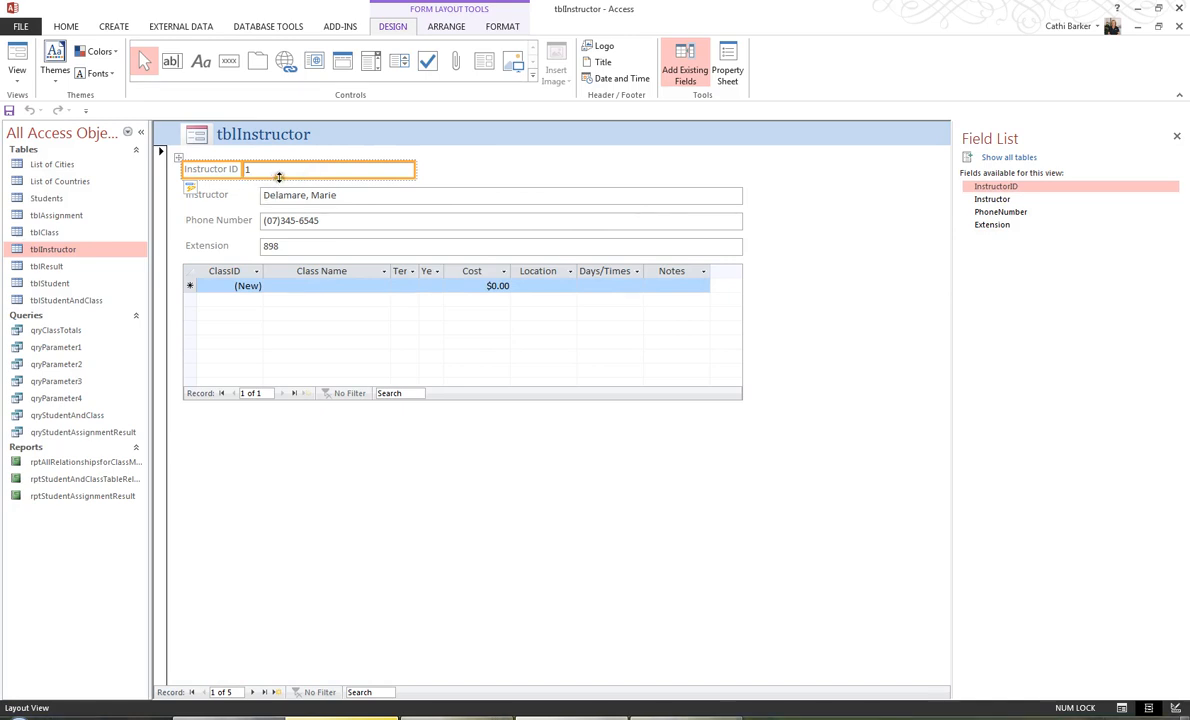
pyautogui.moveTo(280, 175); pyautogui.dragTo(308, 190)
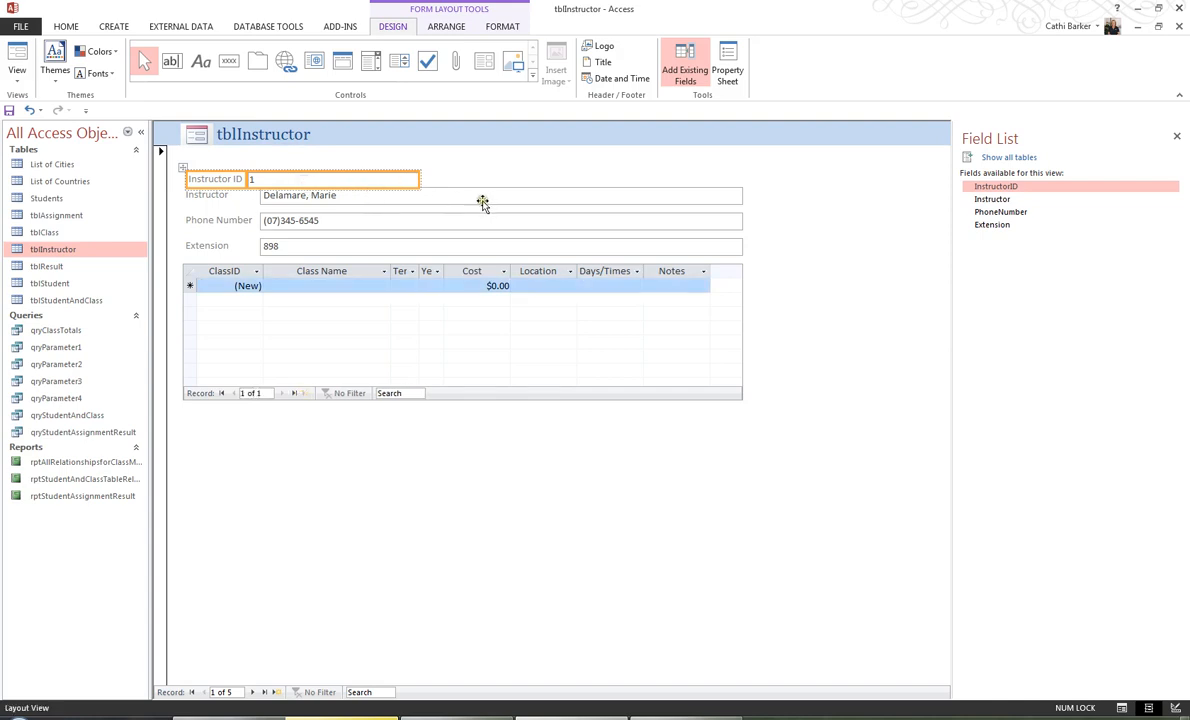
pyautogui.press('Delete')
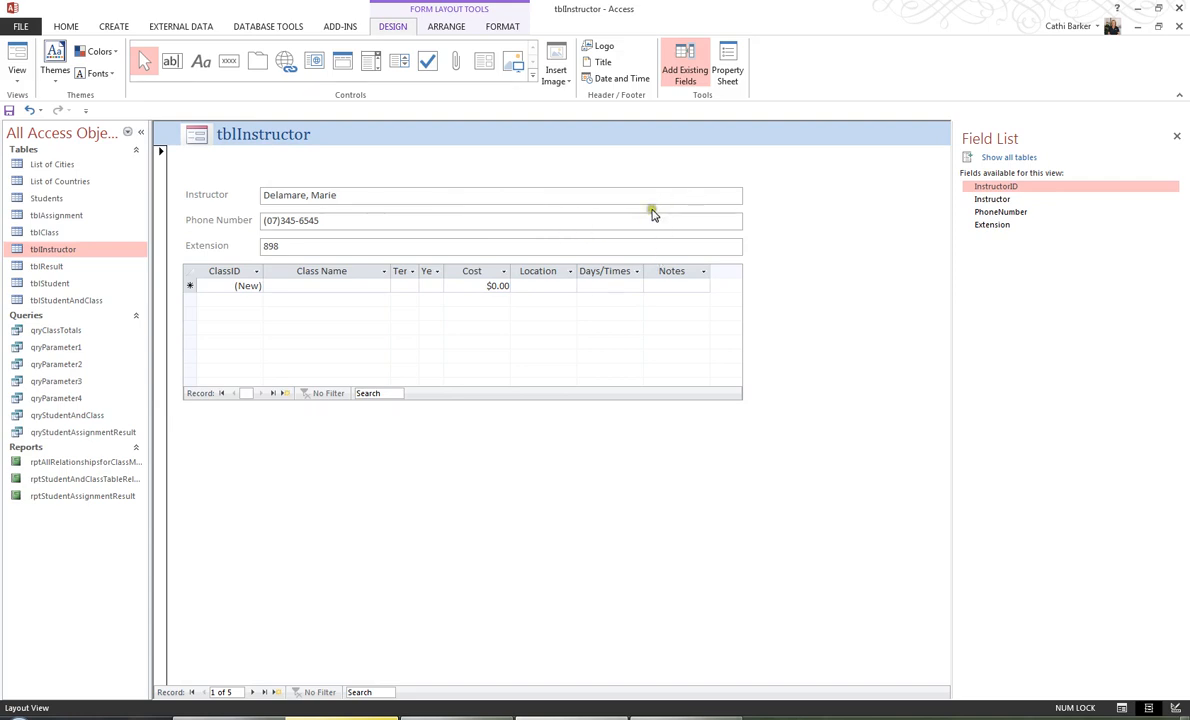
# Narrow the Instructor, Phone Number and Extension text boxes together to about a third of their width.
pyautogui.click(651, 211)
pyautogui.click(649, 197)
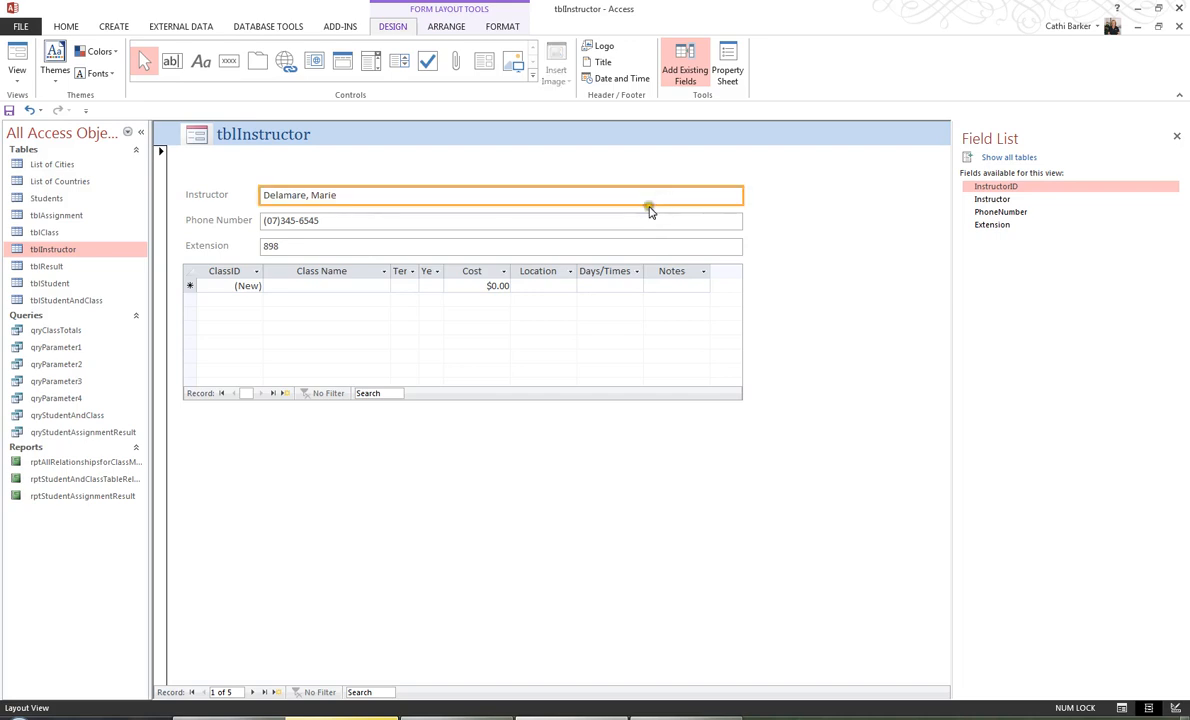
pyautogui.keyDown('shift'); pyautogui.click(639, 225); pyautogui.keyUp('shift')
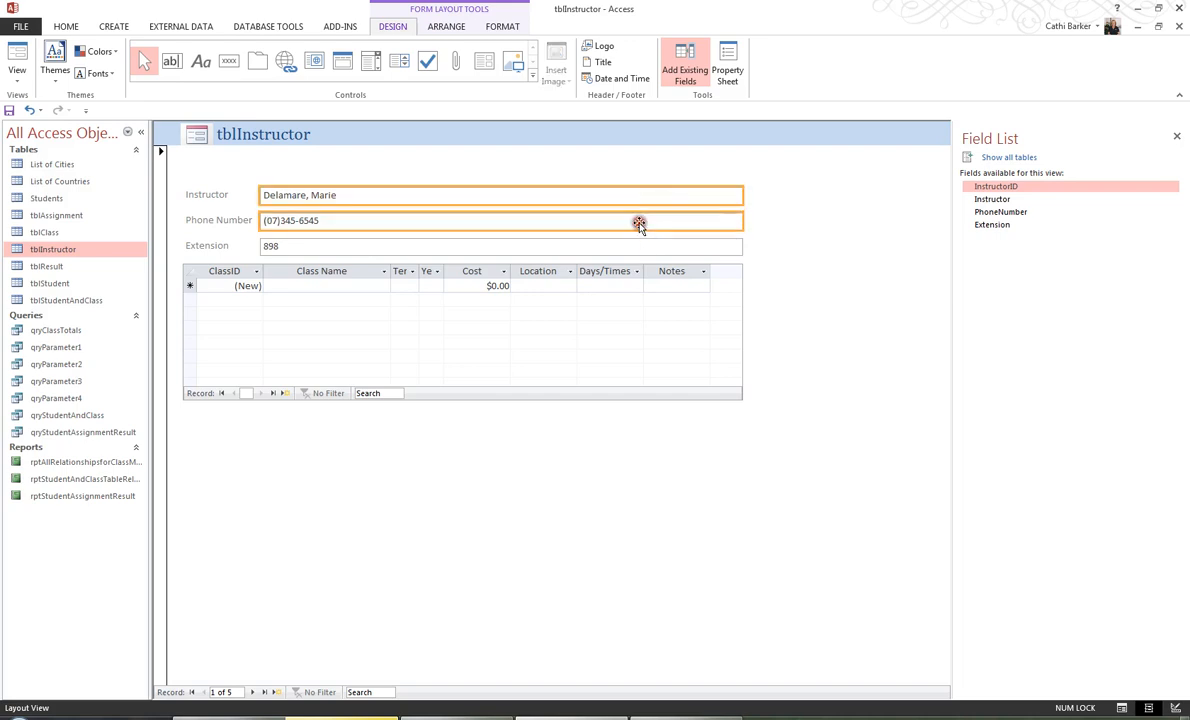
pyautogui.keyDown('shift'); pyautogui.click(638, 245); pyautogui.keyUp('shift')
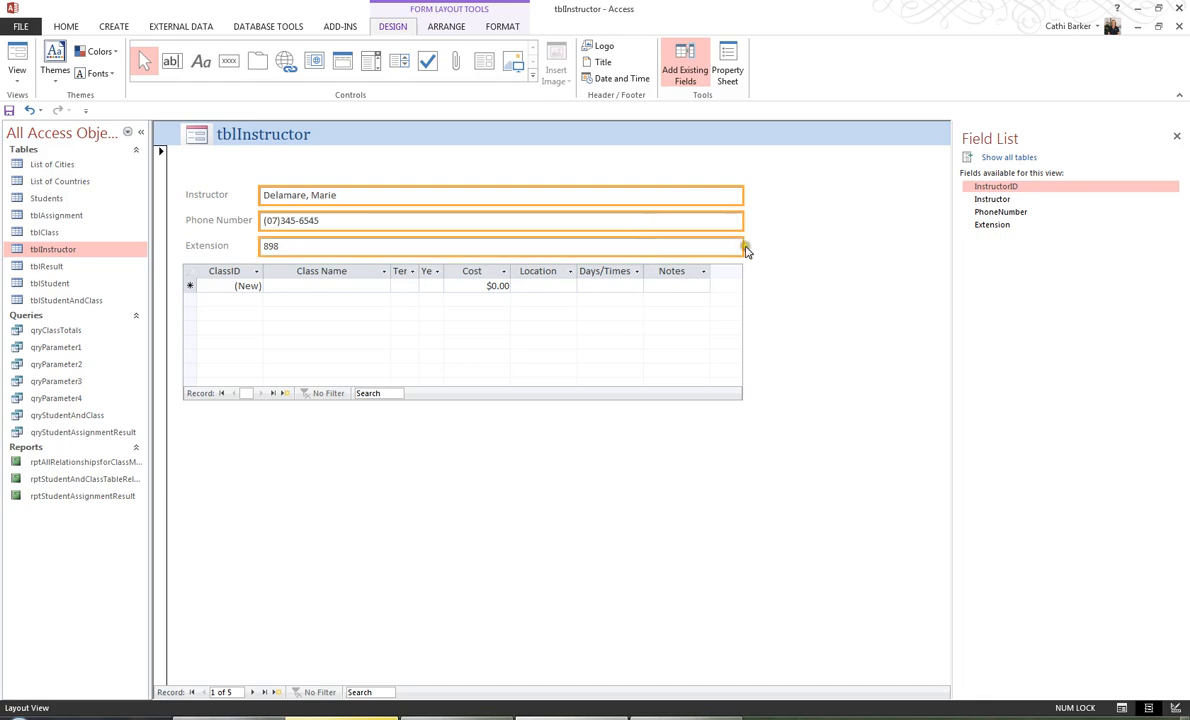
pyautogui.moveTo(743, 246); pyautogui.dragTo(421, 258)
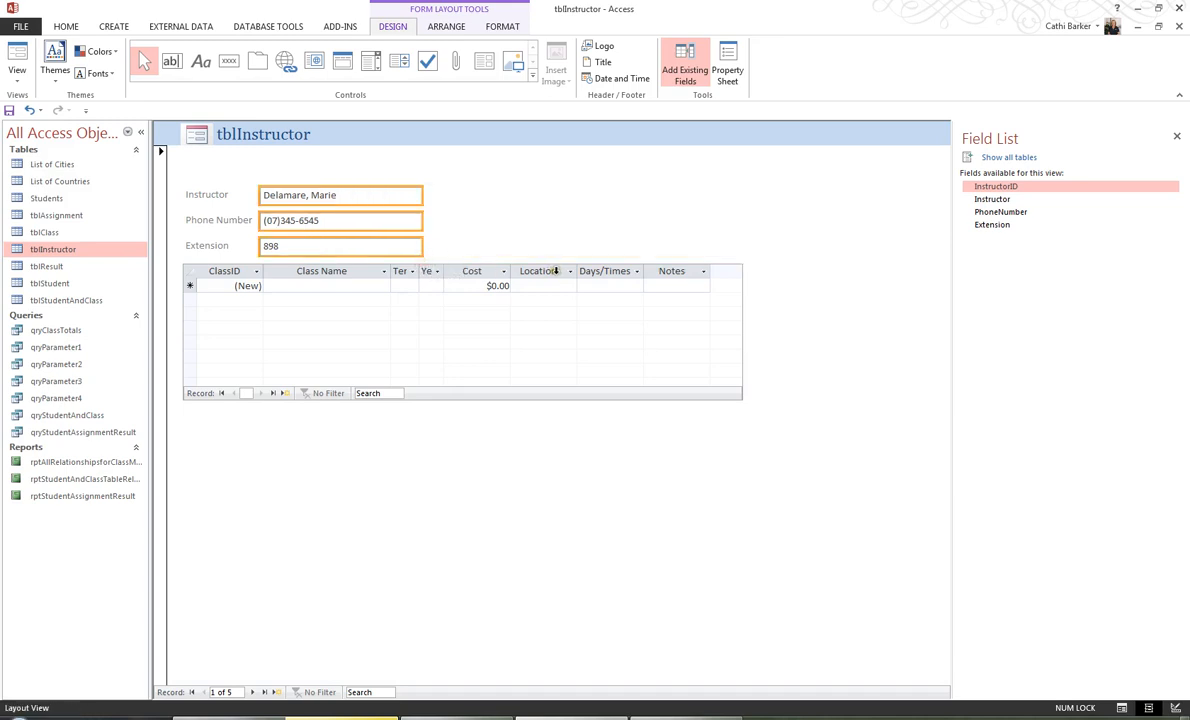
# Change the form's header title to "Instructor Details".
pyautogui.click(286, 134)
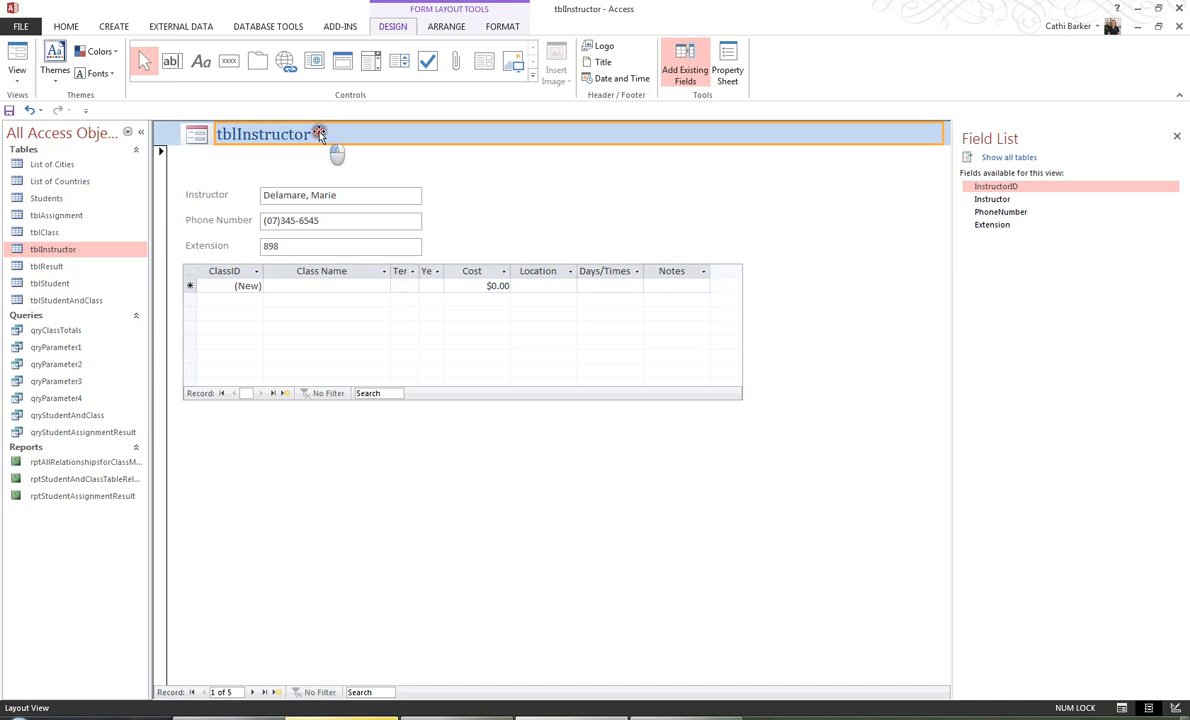
pyautogui.doubleClick(318, 134)
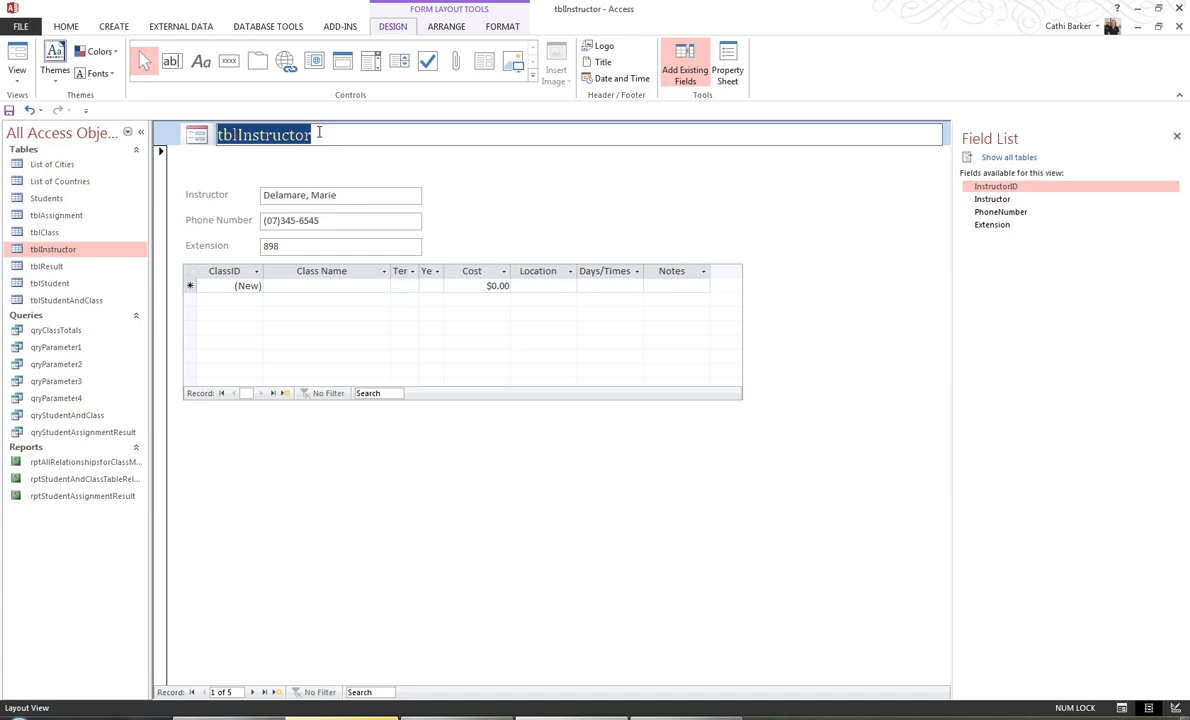
pyautogui.write('Inst')
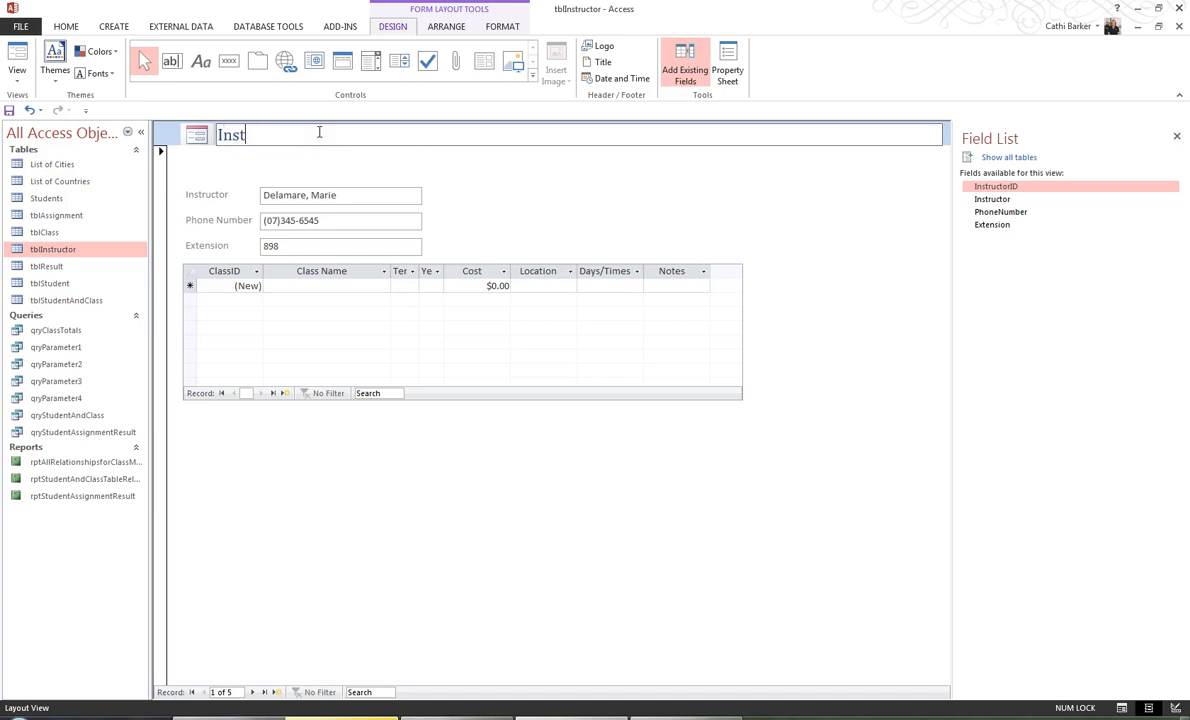
pyautogui.write('ructor Details')
pyautogui.press('Return')
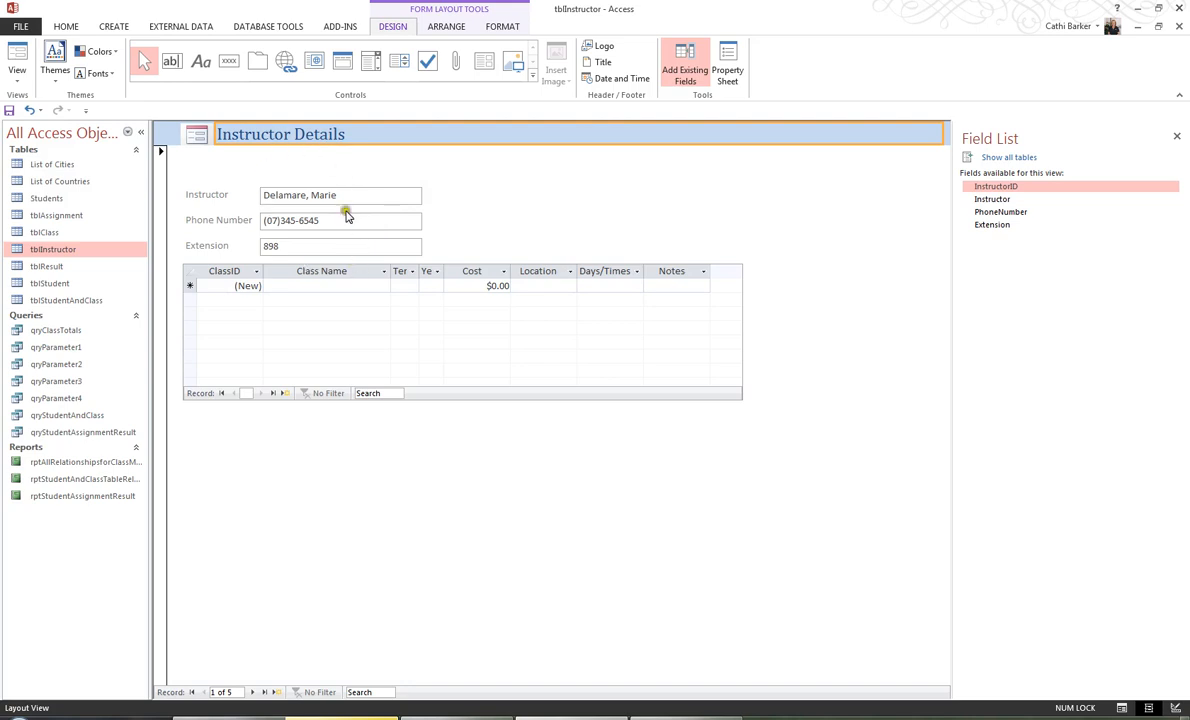
# Check the edited form in Design View and switch it to Form View.
pyautogui.click(18, 76)
pyautogui.click(60, 168)
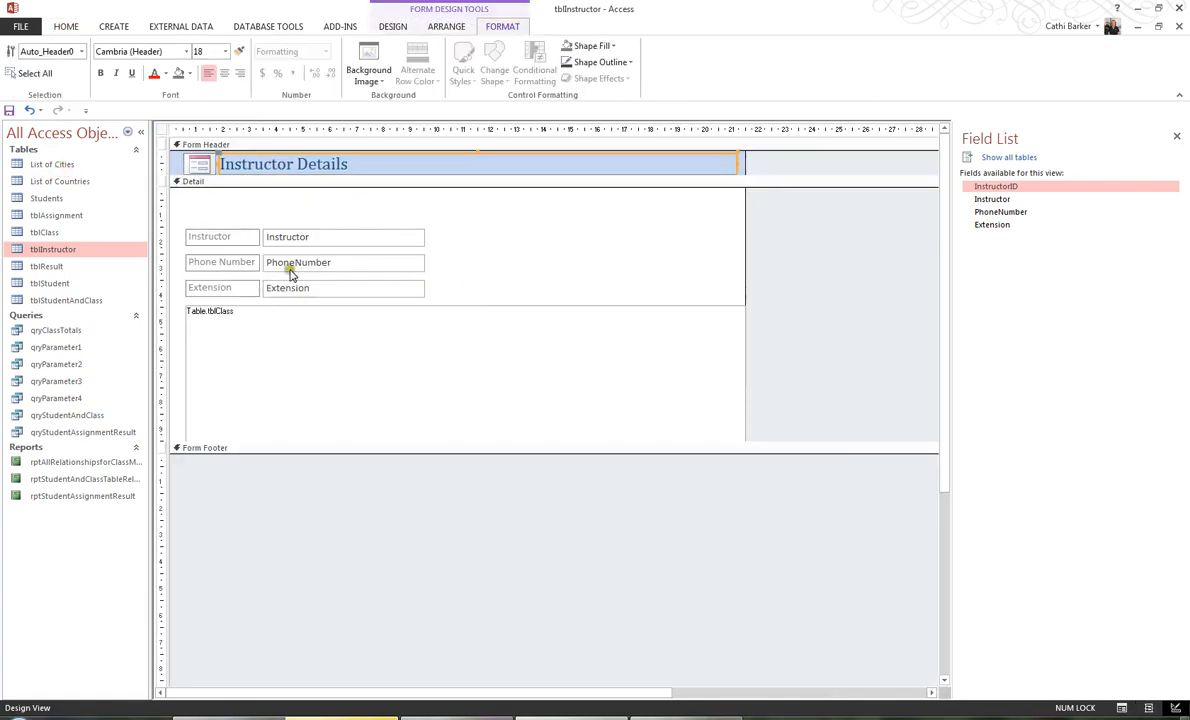
pyautogui.click(70, 30)
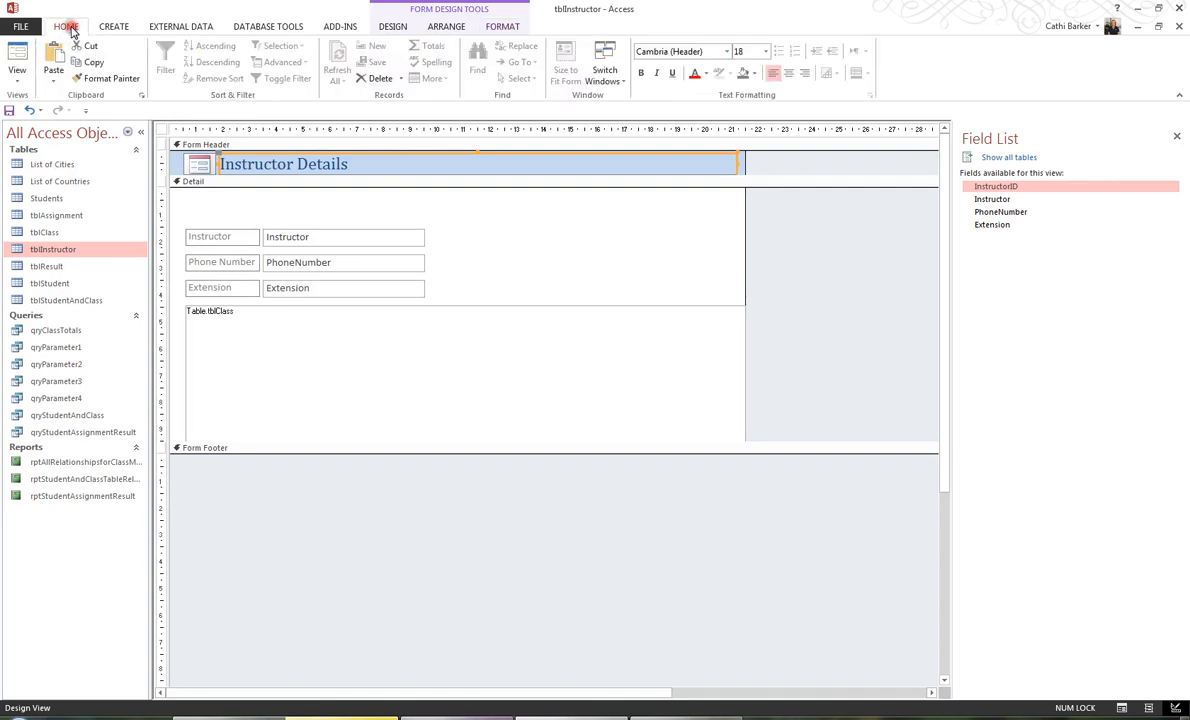
pyautogui.click(16, 84)
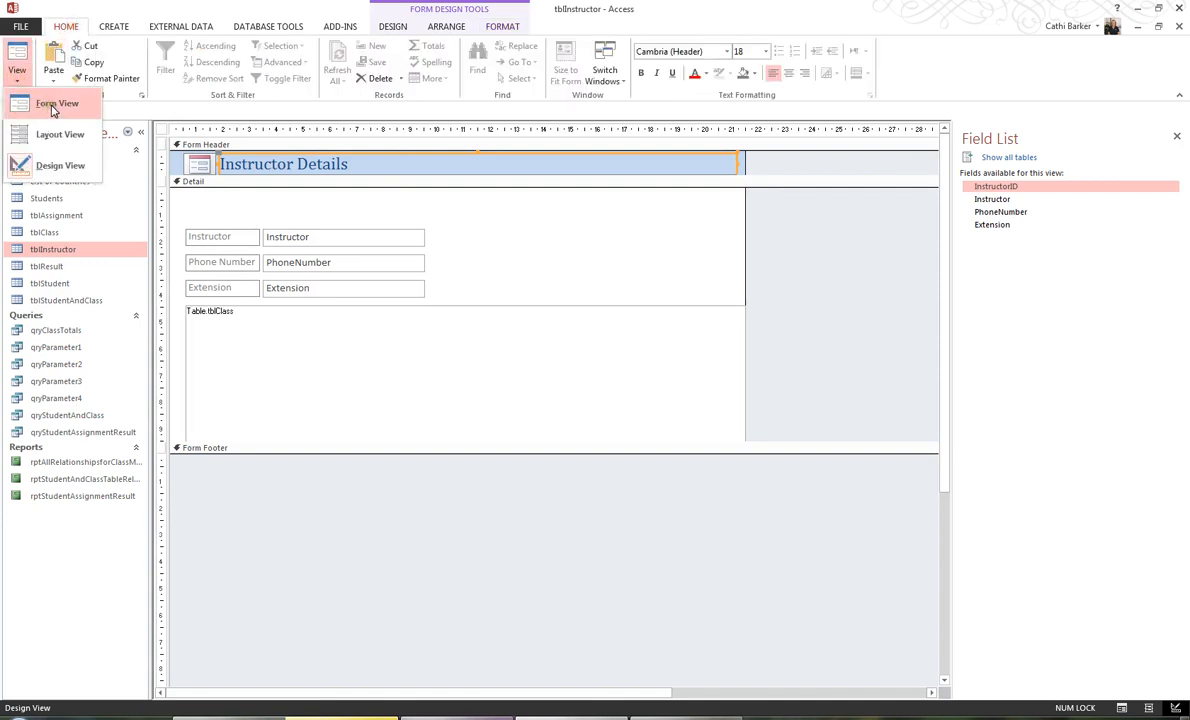
pyautogui.click(54, 104)
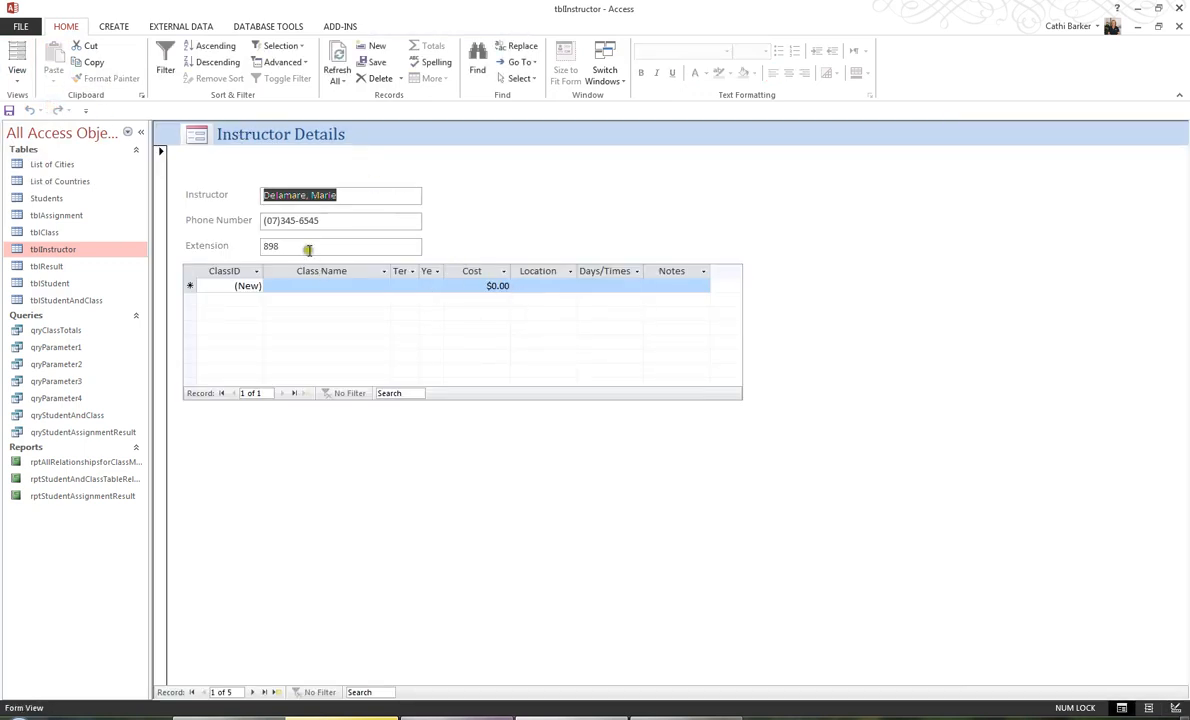
# Browse forward through the form's instructor records to the fourth record.
pyautogui.click(254, 692)
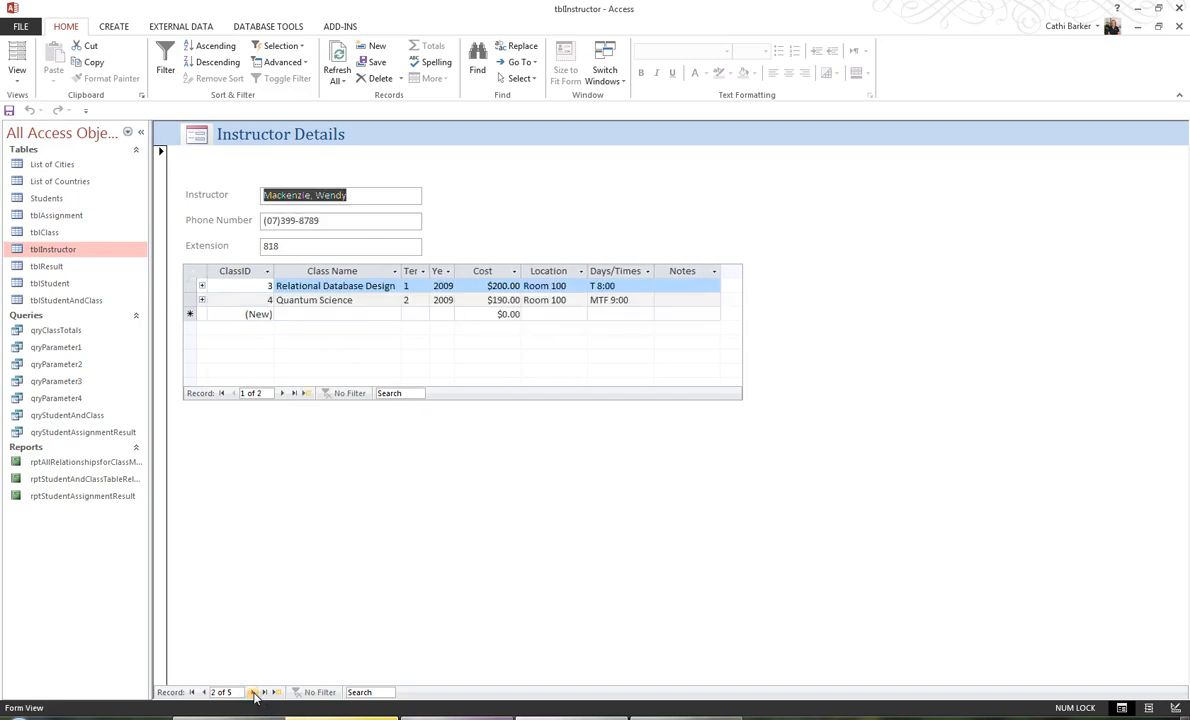
pyautogui.click(254, 692)
pyautogui.click(254, 692)
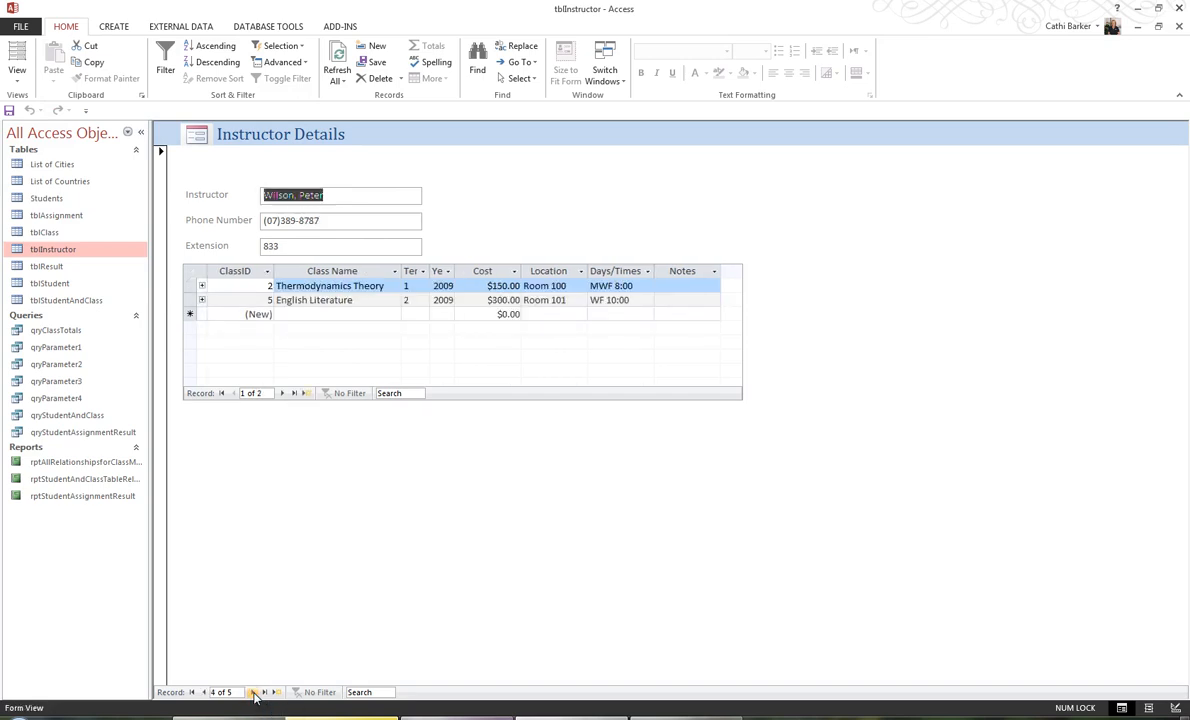
# Browse forward to the last instructor record and back through the records to the first one.
pyautogui.click(254, 692)
pyautogui.click(204, 692)
pyautogui.click(204, 692)
pyautogui.click(204, 692)
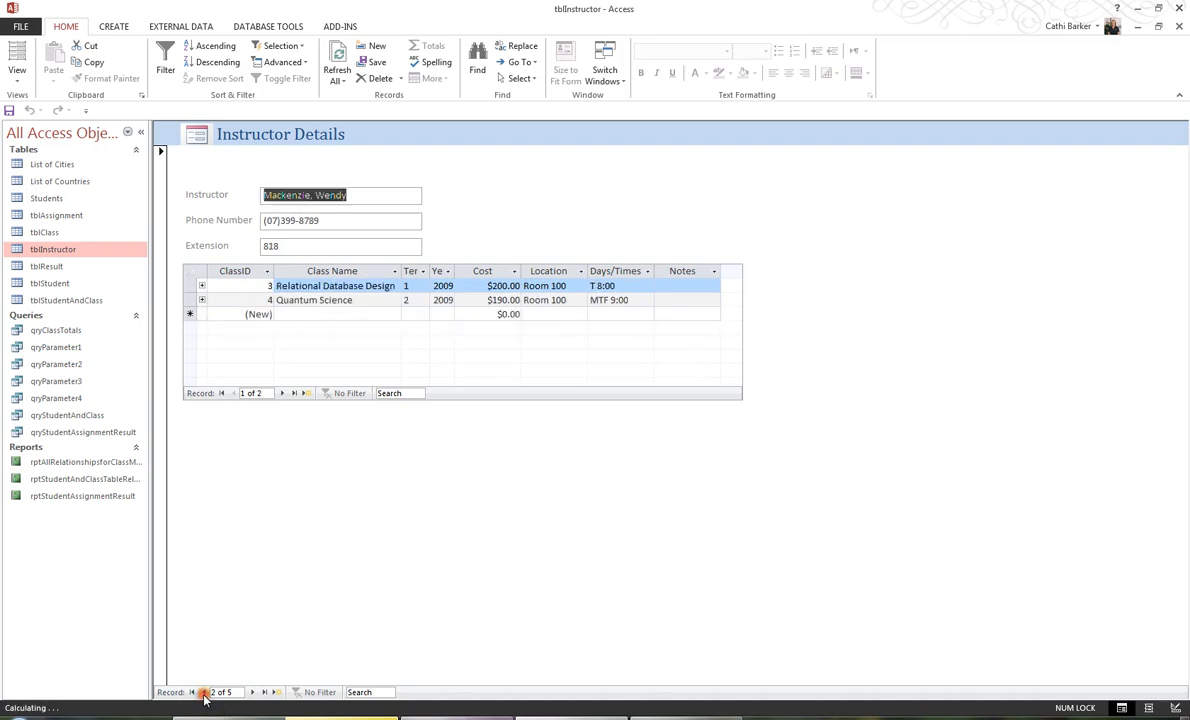
pyautogui.click(204, 692)
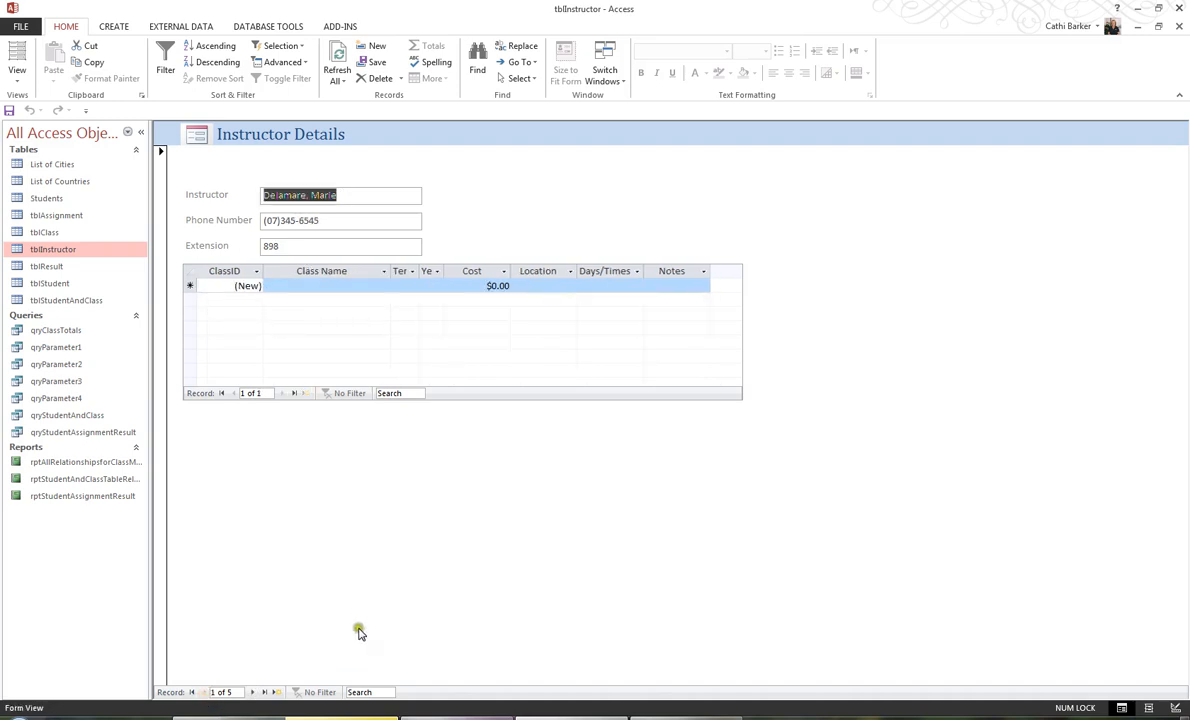
# Save the form under the name frmInstructor and close it.
pyautogui.click(8, 113)
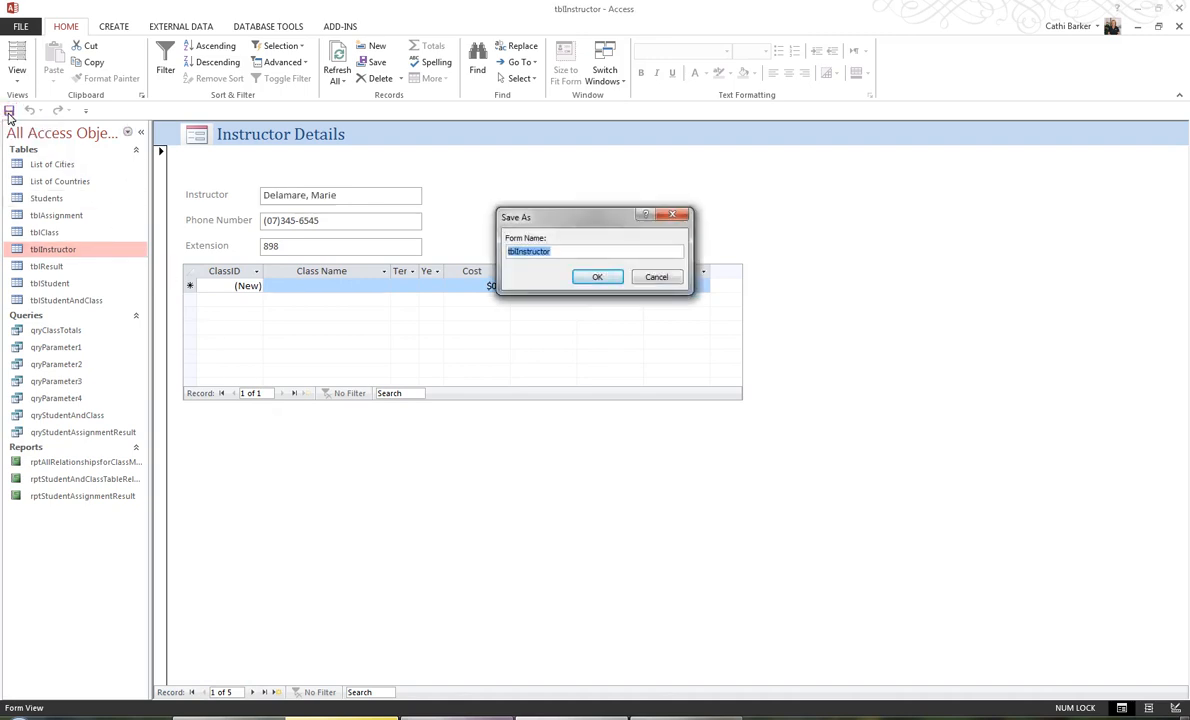
pyautogui.press('Home')
pyautogui.press('Delete')
pyautogui.press('Delete')
pyautogui.press('Delete')
pyautogui.write('frm')
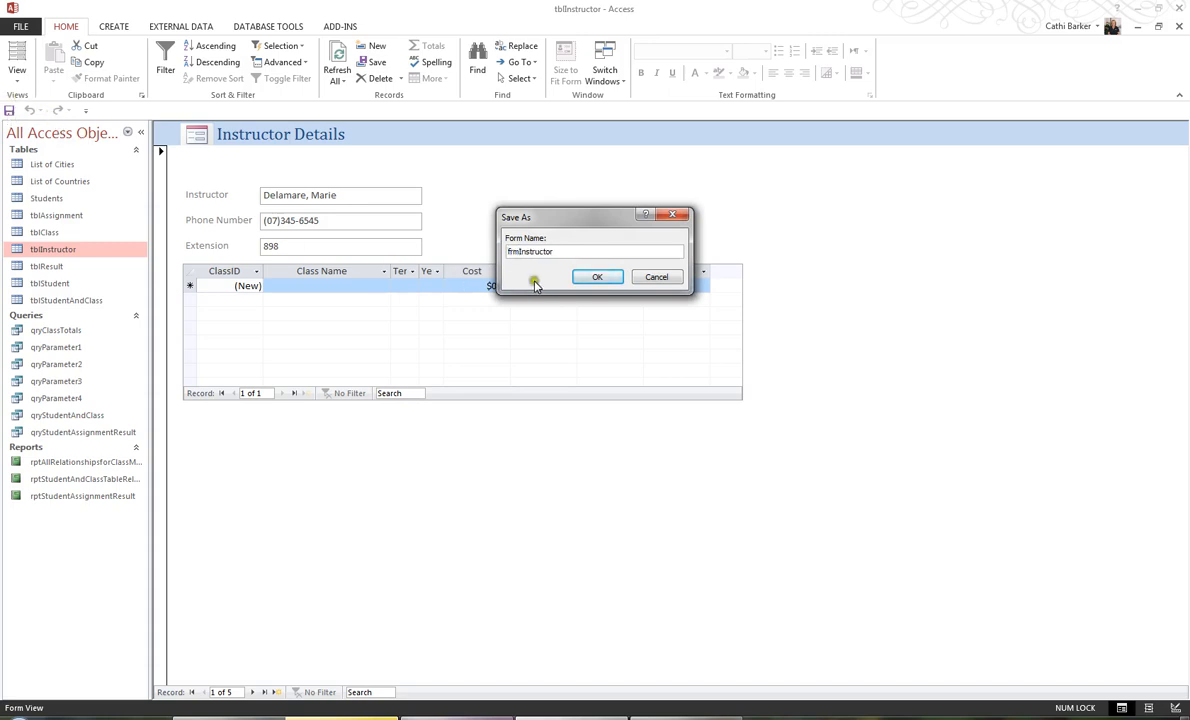
pyautogui.click(599, 277)
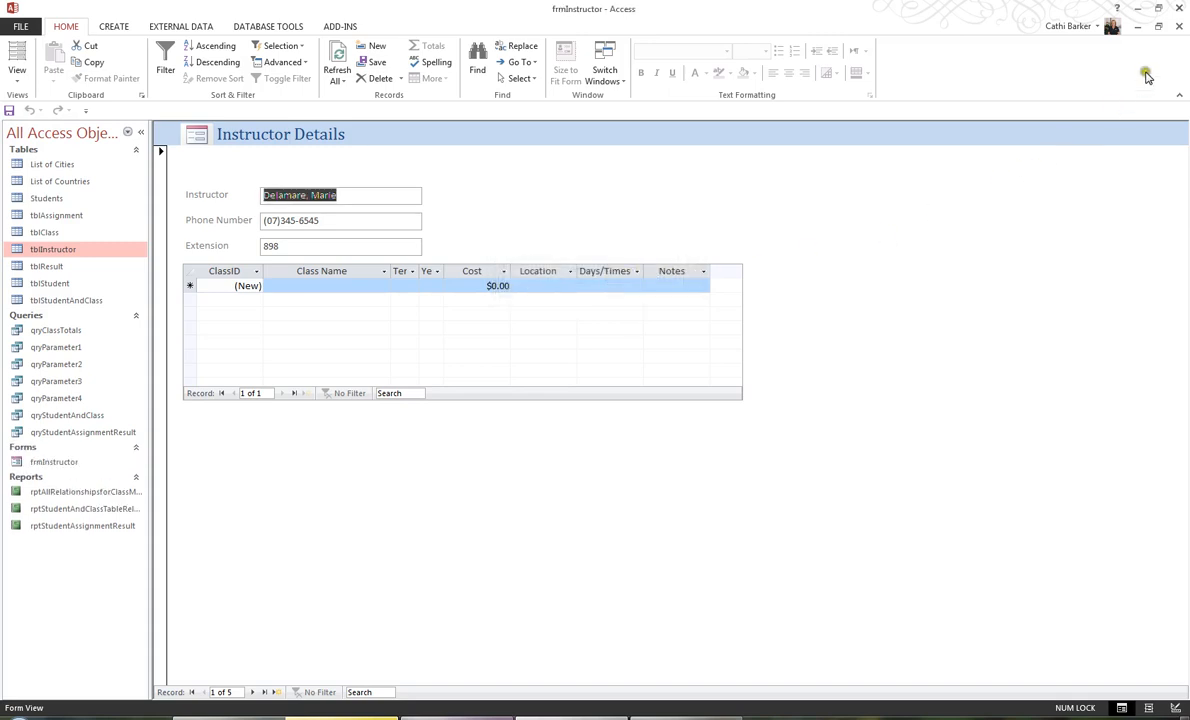
pyautogui.click(1179, 27)
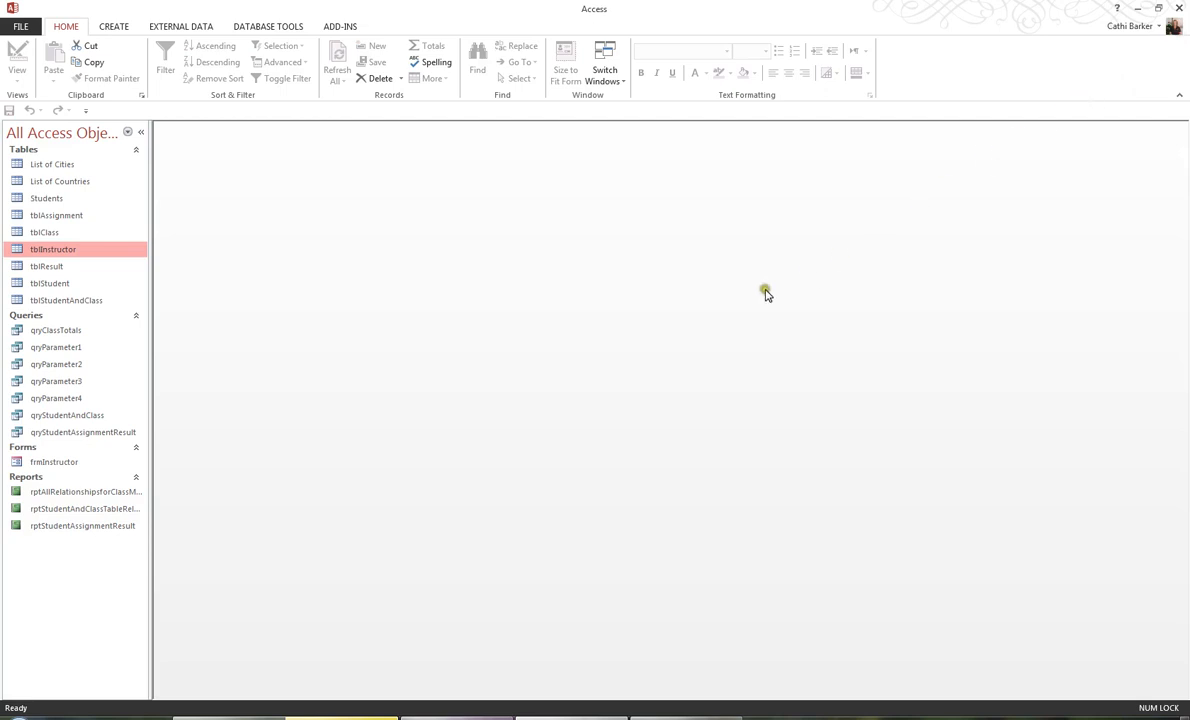